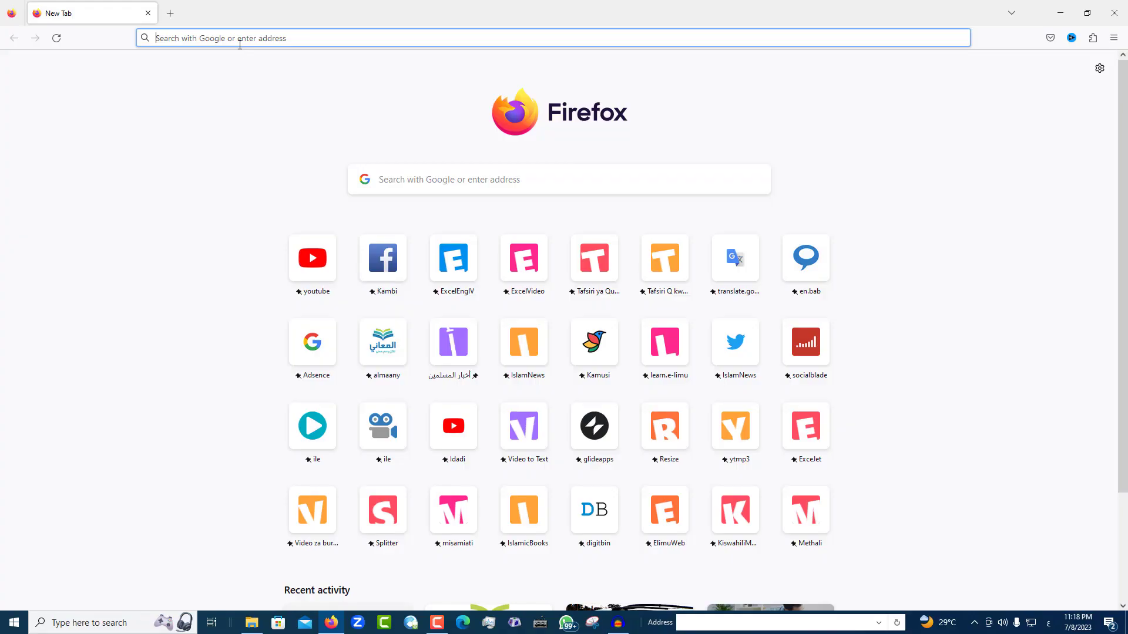
# Step: Search the web for "anydesk"
pyautogui.write('شغ')
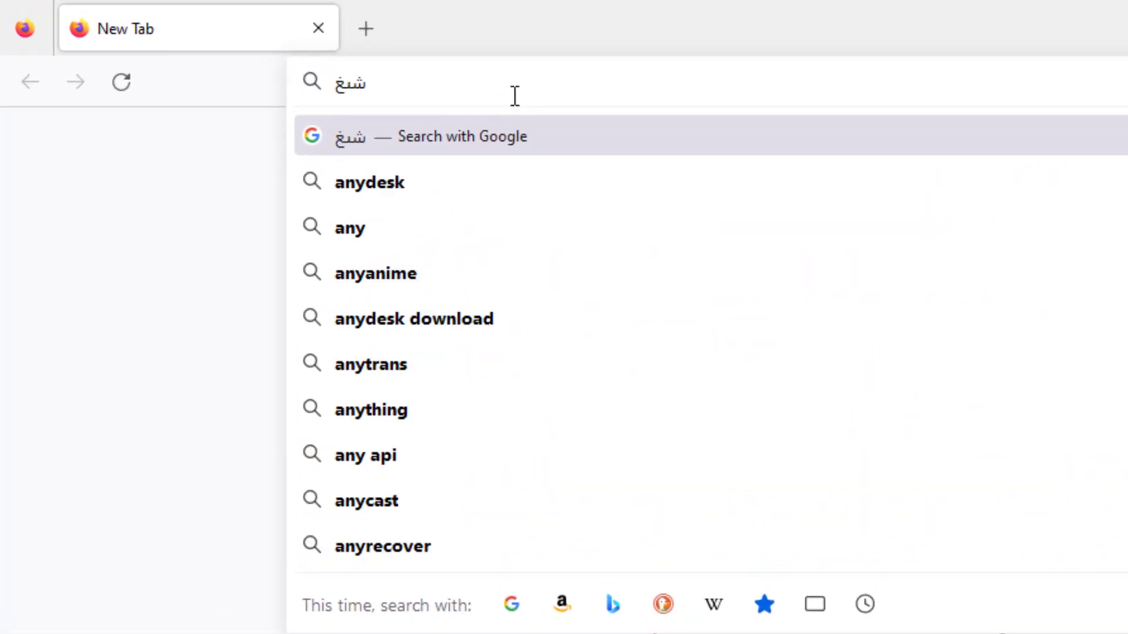
pyautogui.hotkey('ctrl', 'a')
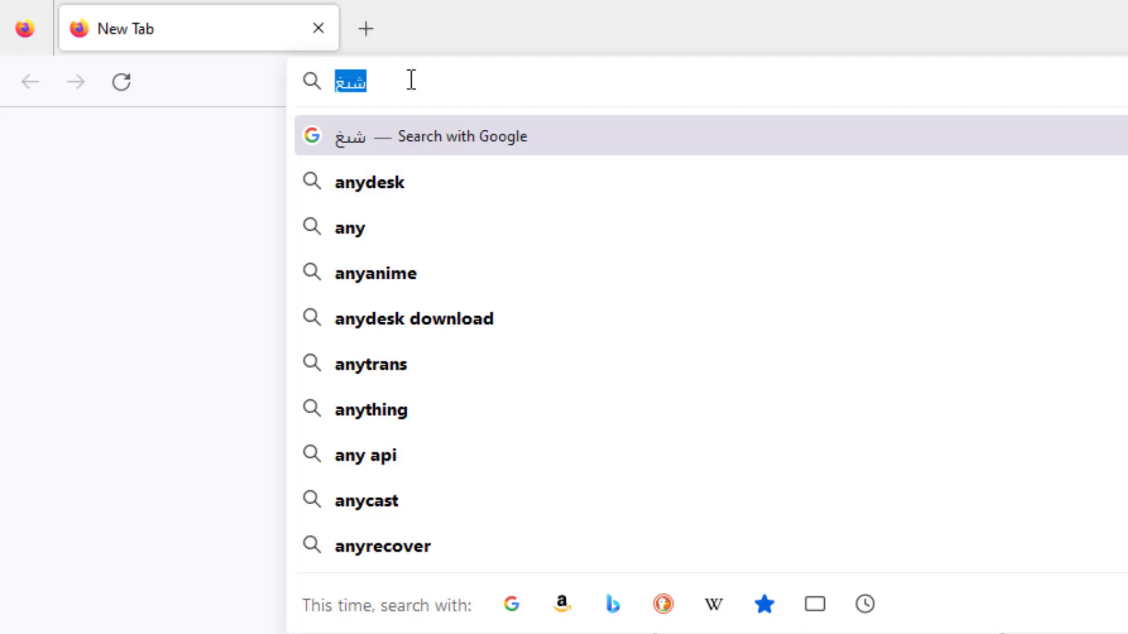
pyautogui.write('any')
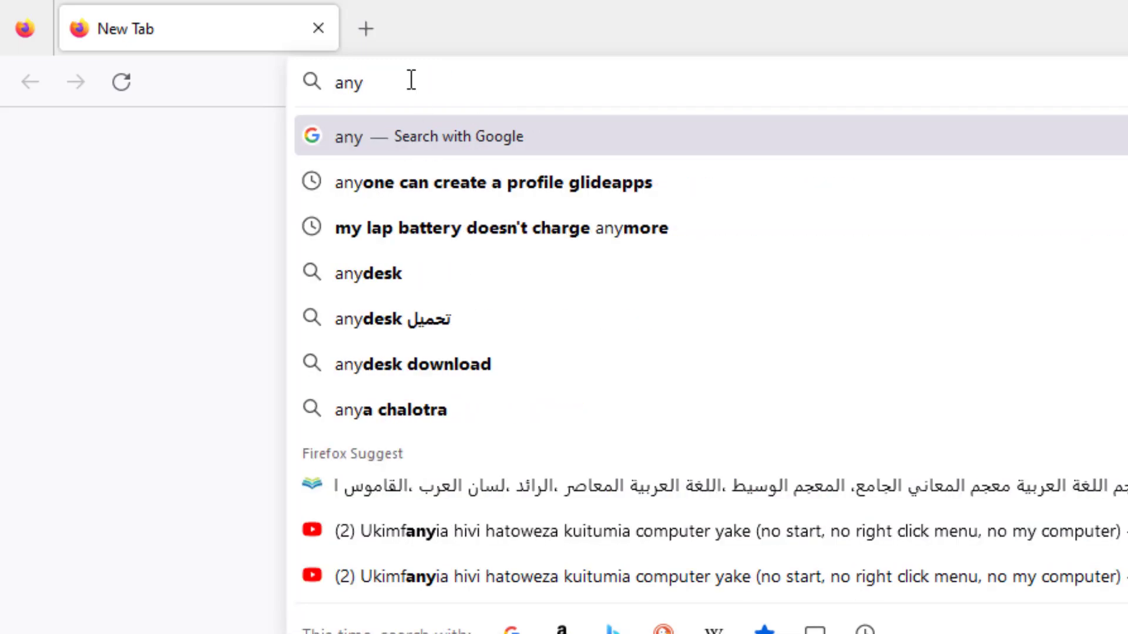
pyautogui.write('des')
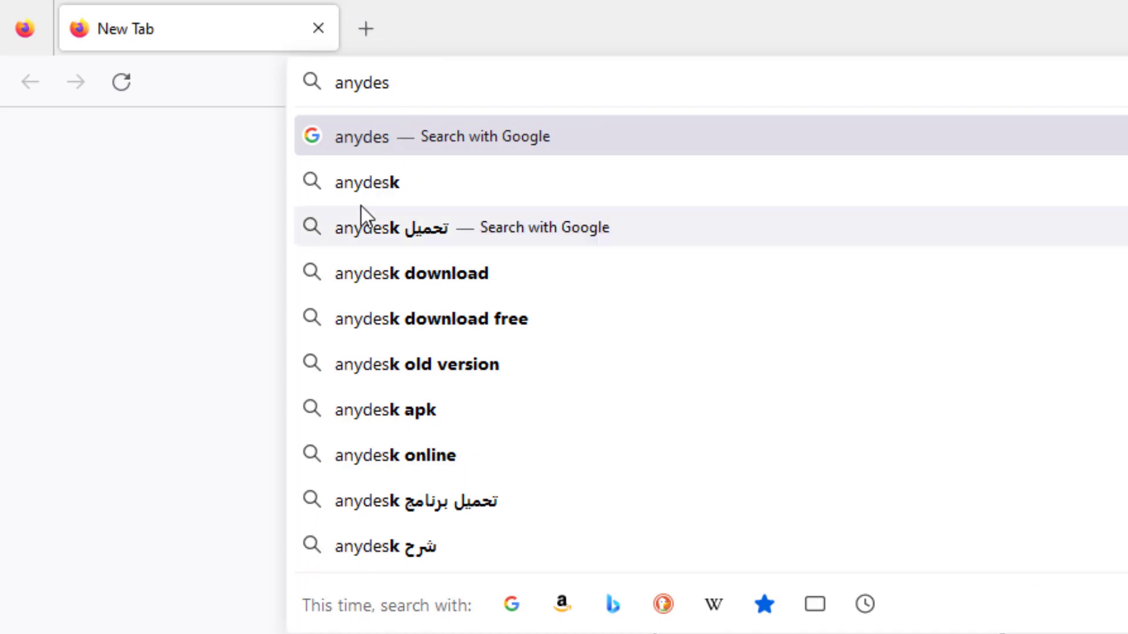
pyautogui.click(364, 191)
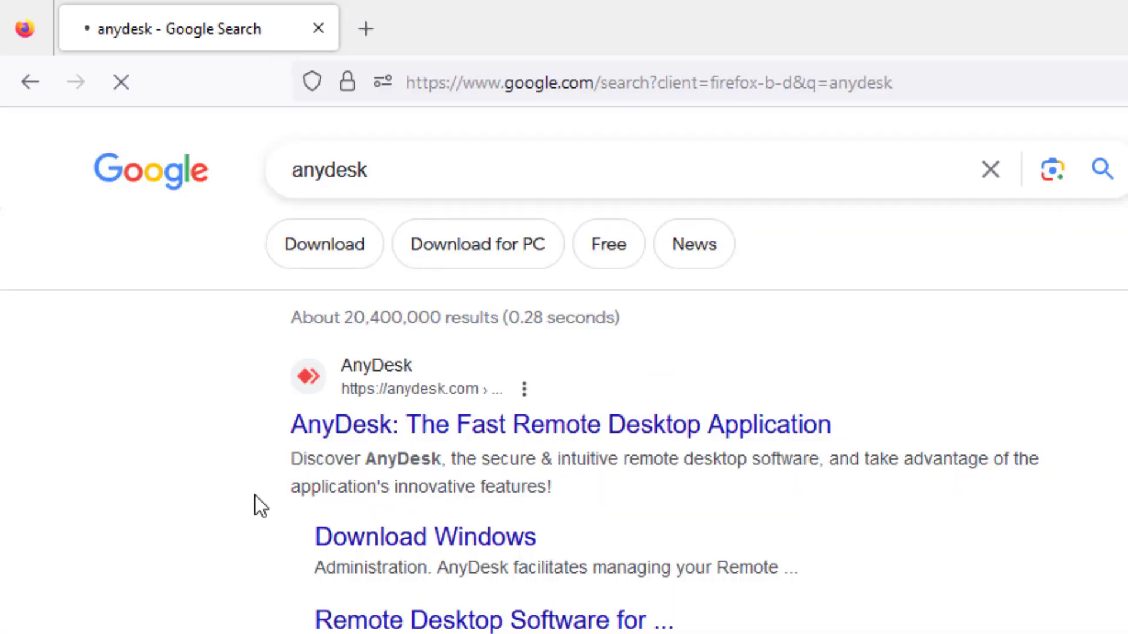
# Step: Open the official AnyDesk website, download the v7.1.13 installer, and put the browser window out of the way
pyautogui.click(425, 439)
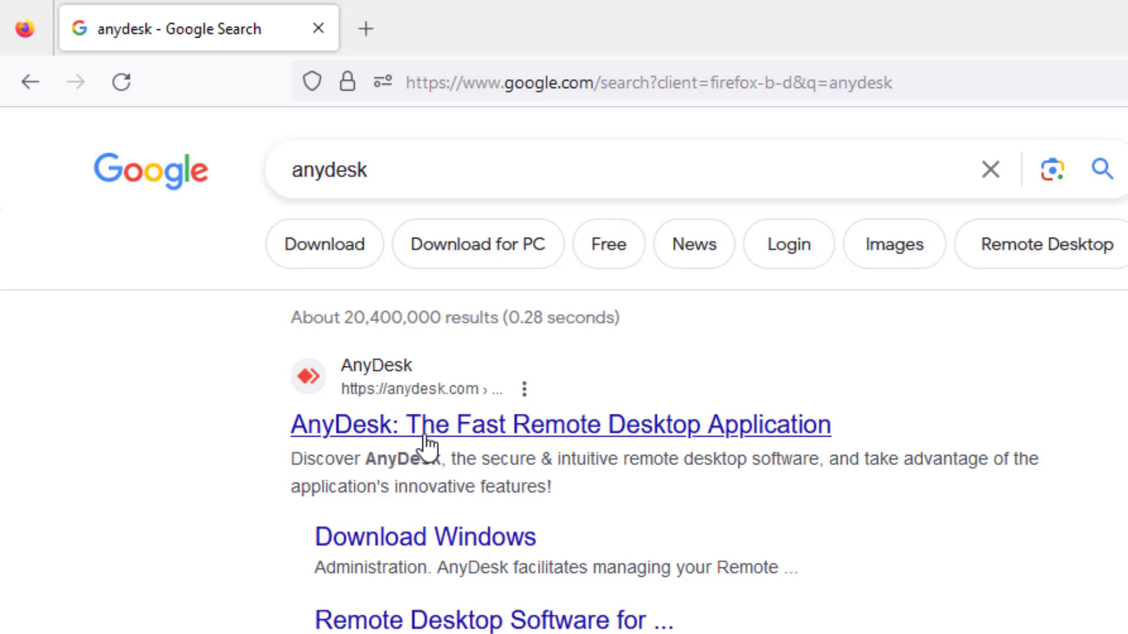
pyautogui.click(425, 440)
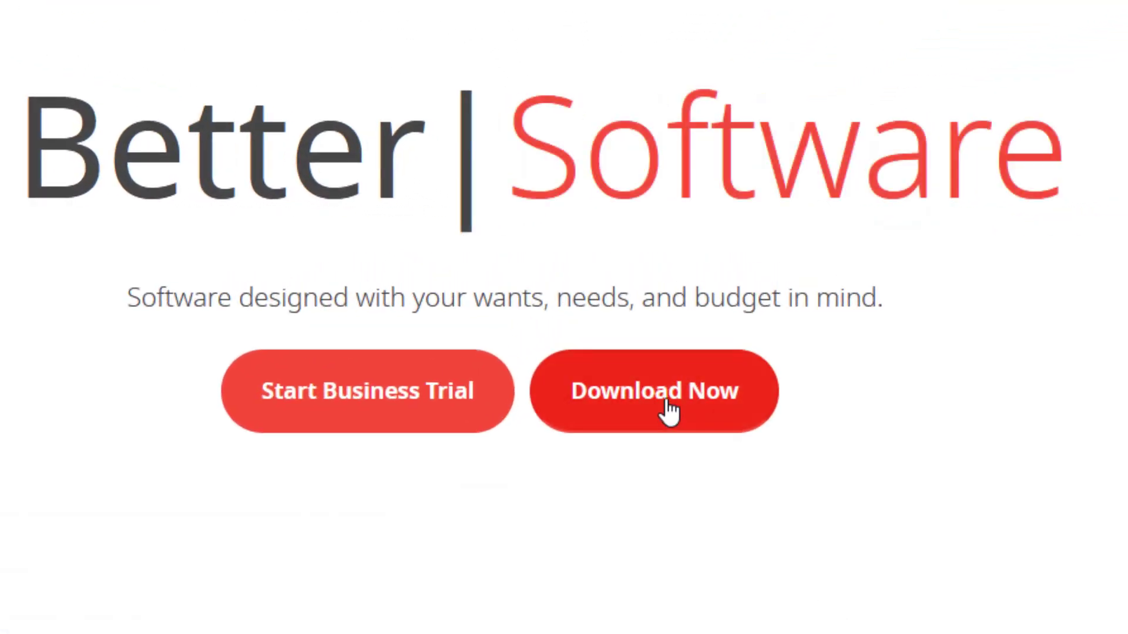
pyautogui.click(669, 411)
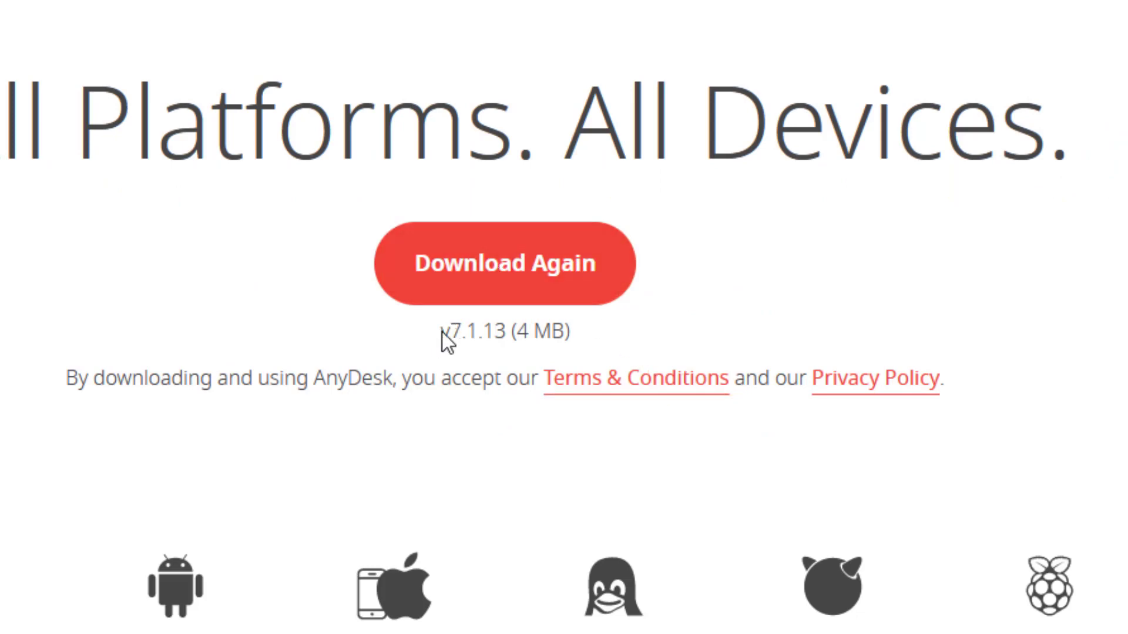
pyautogui.moveTo(442, 332); pyautogui.dragTo(655, 328)
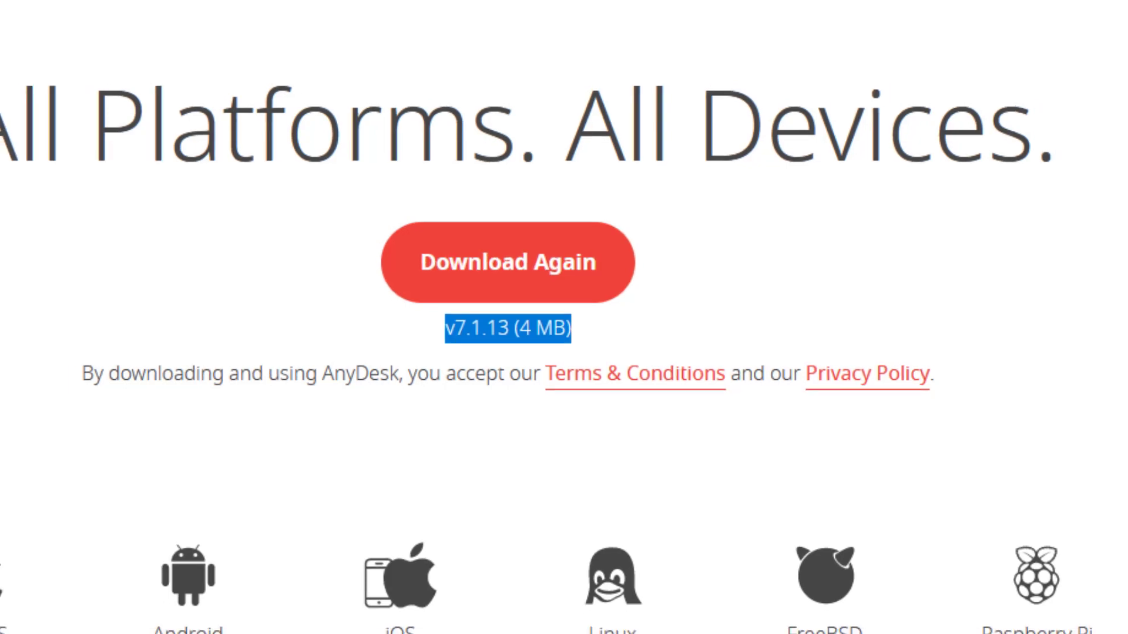
pyautogui.click(1052, 20)
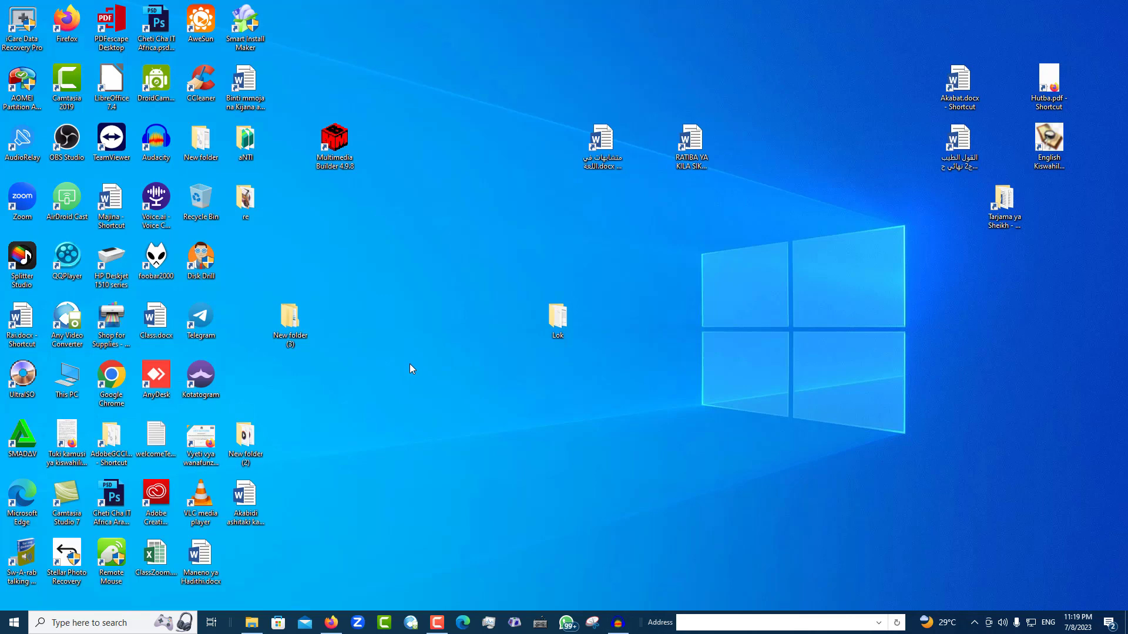
# Step: Launch AnyDesk.exe from the Downloads folder and close the folder window
pyautogui.press('super+e')
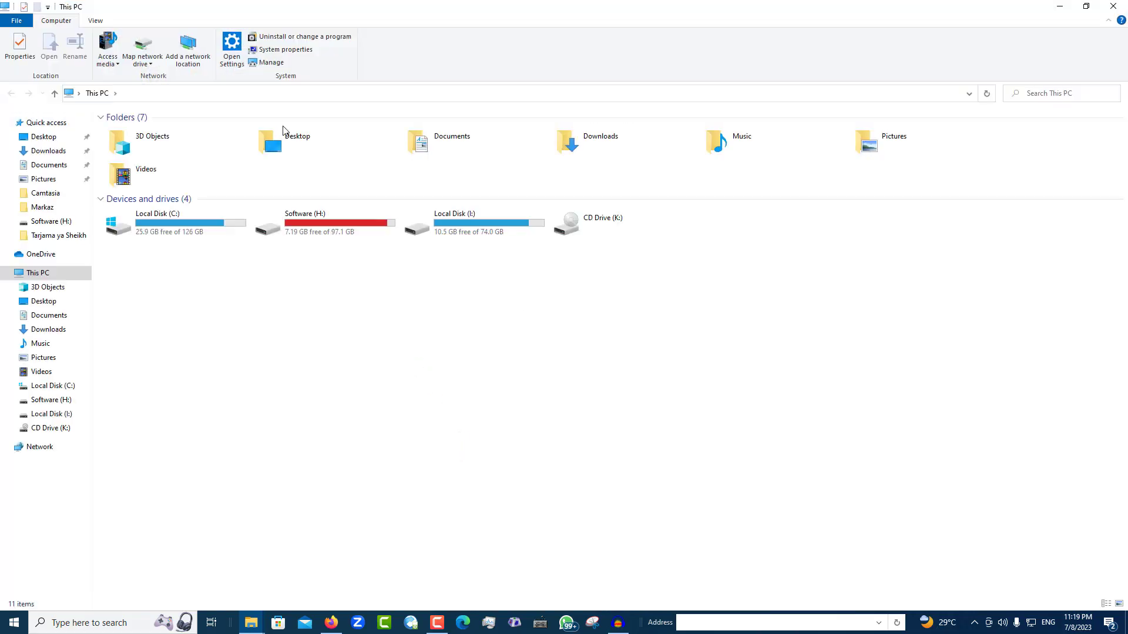
pyautogui.click(49, 151)
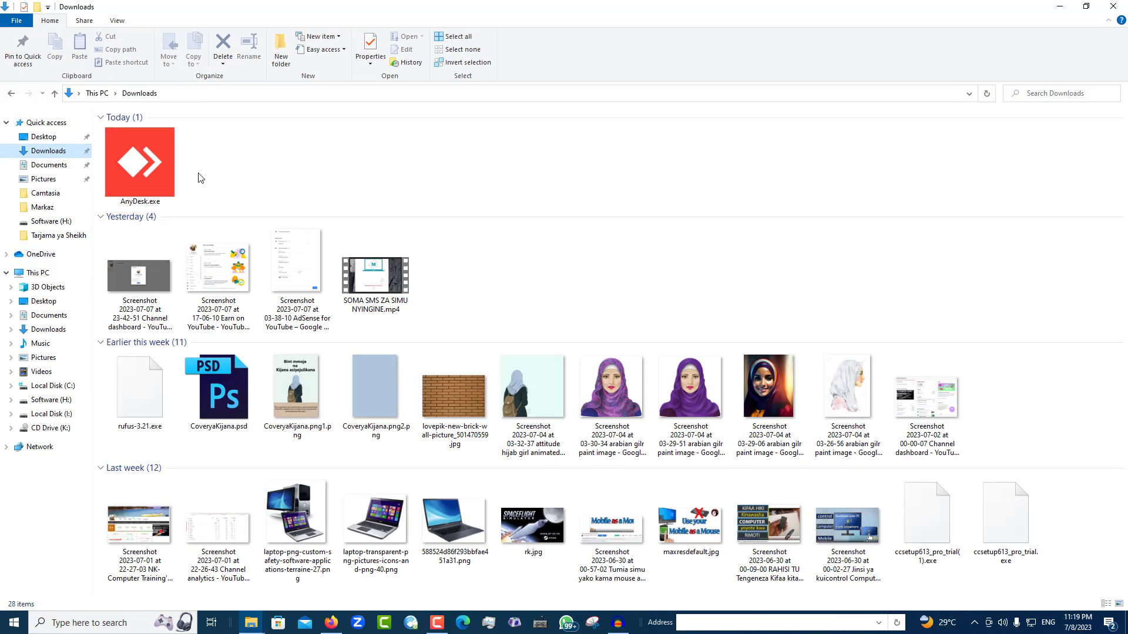
pyautogui.doubleClick(161, 174)
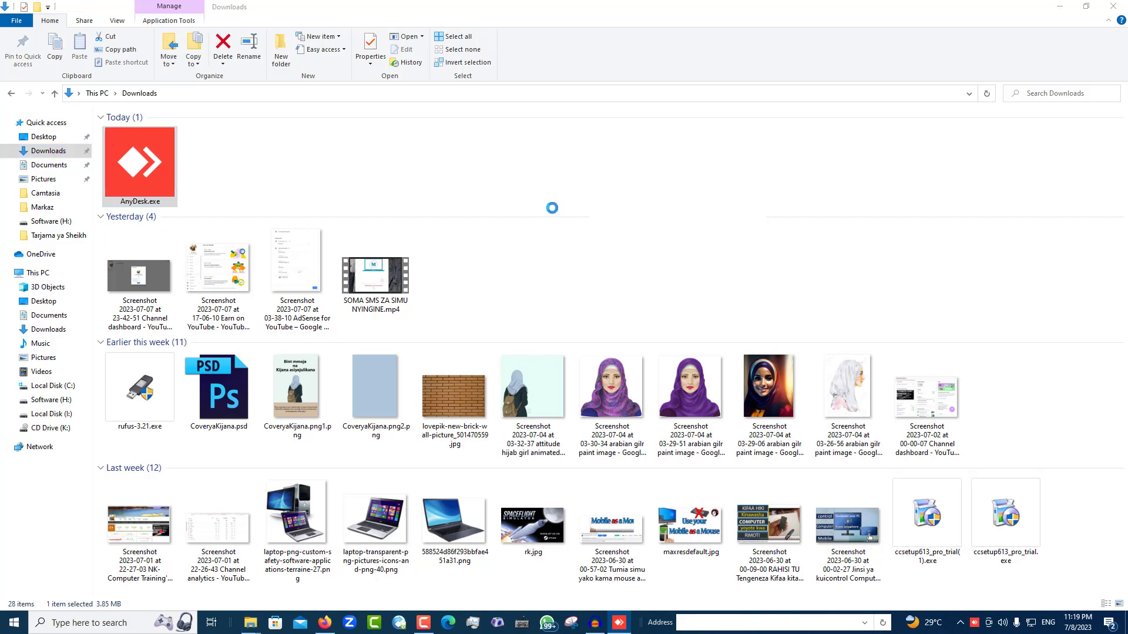
pyautogui.click(1114, 7)
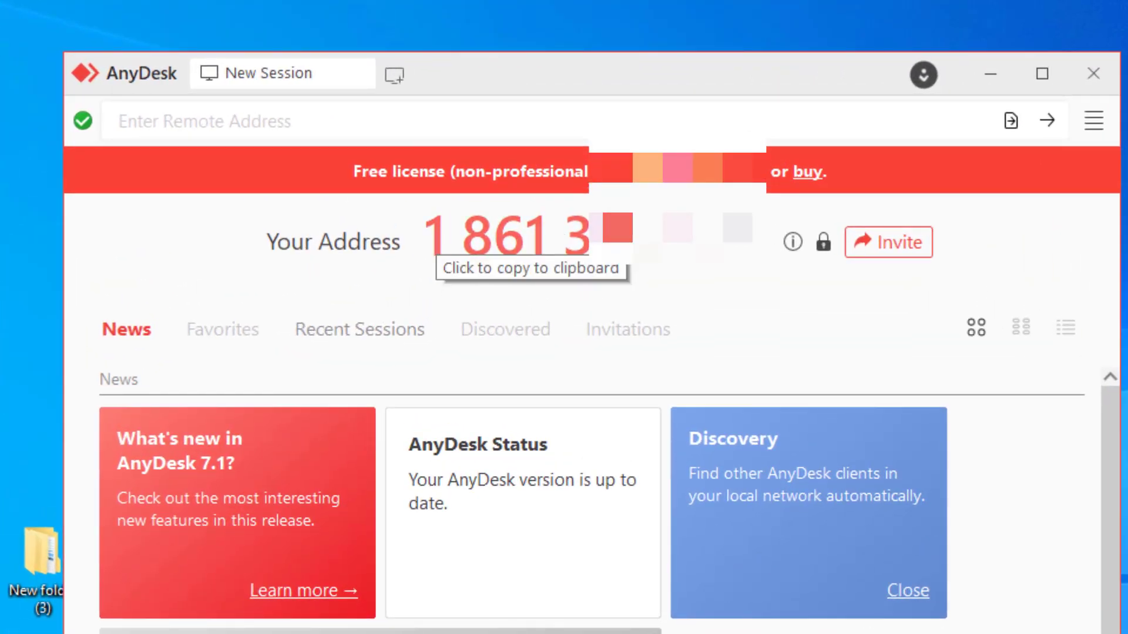
pyautogui.scroll(-3, 592, 500)
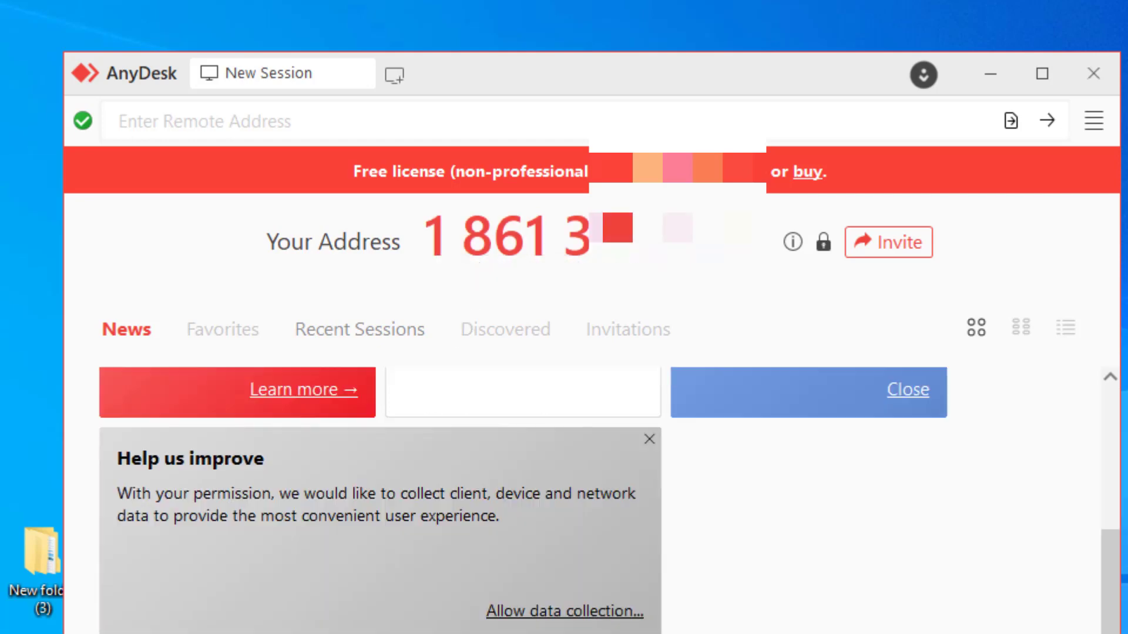
pyautogui.scroll(3, 499, 581)
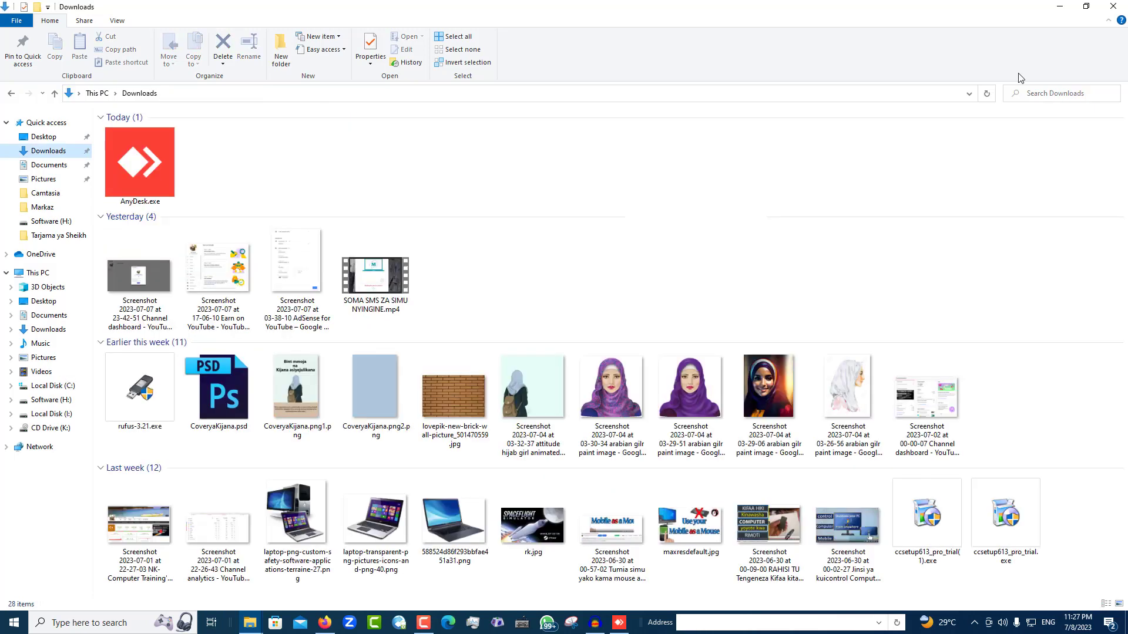
pyautogui.click(1113, 6)
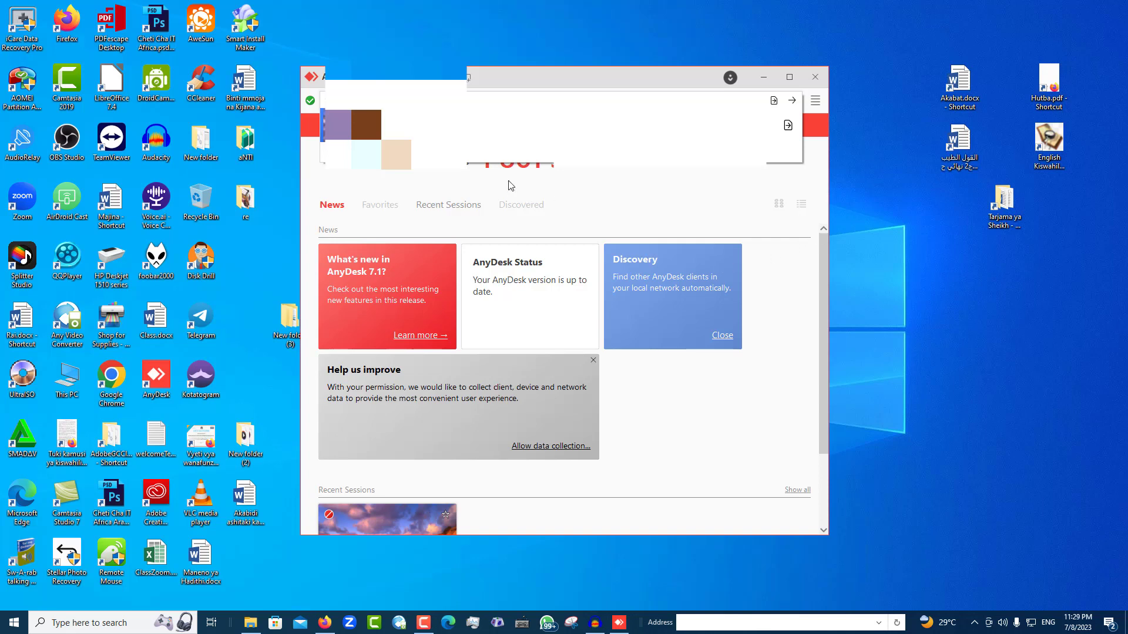
# Step: Connect to the suggested remote address, maximize the session window and minimize the AnyDesk window on the remote desktop
pyautogui.click(502, 132)
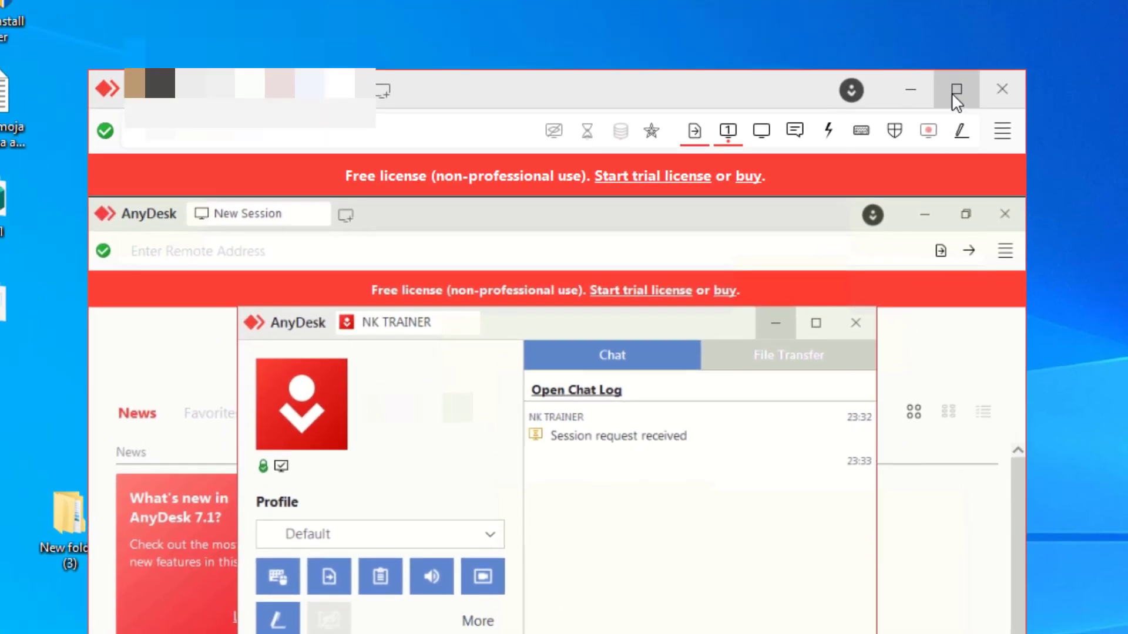
pyautogui.click(955, 72)
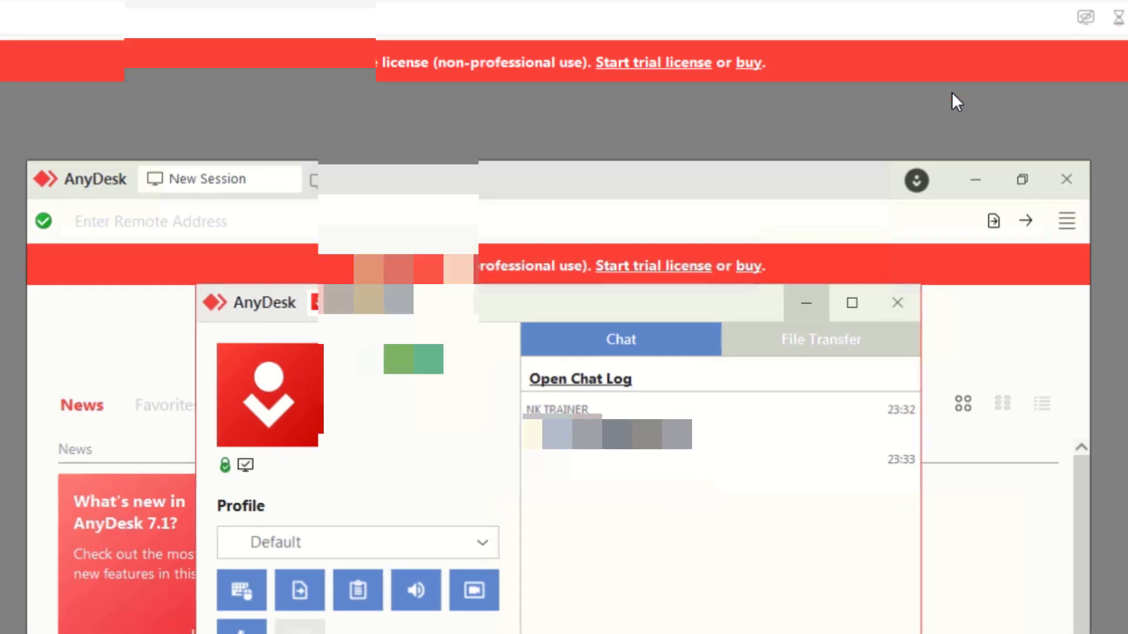
pyautogui.click(805, 302)
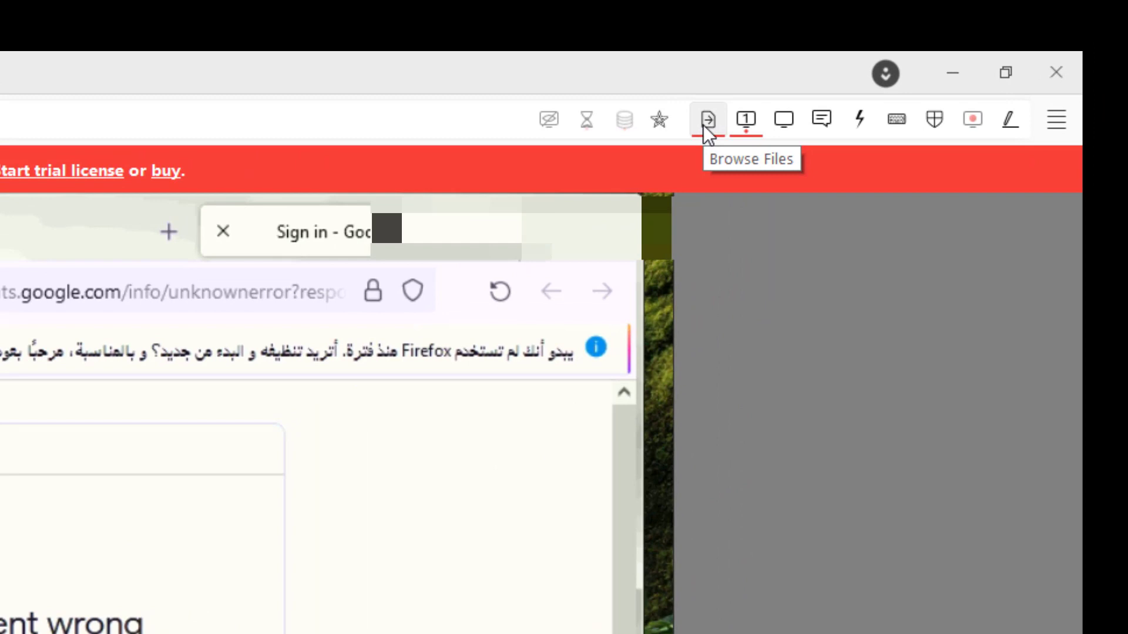
# Step: Browse the session's files and download (منهج اللغة العامية).pdf from the remote Documents folder to the local Documents folder
pyautogui.click(704, 125)
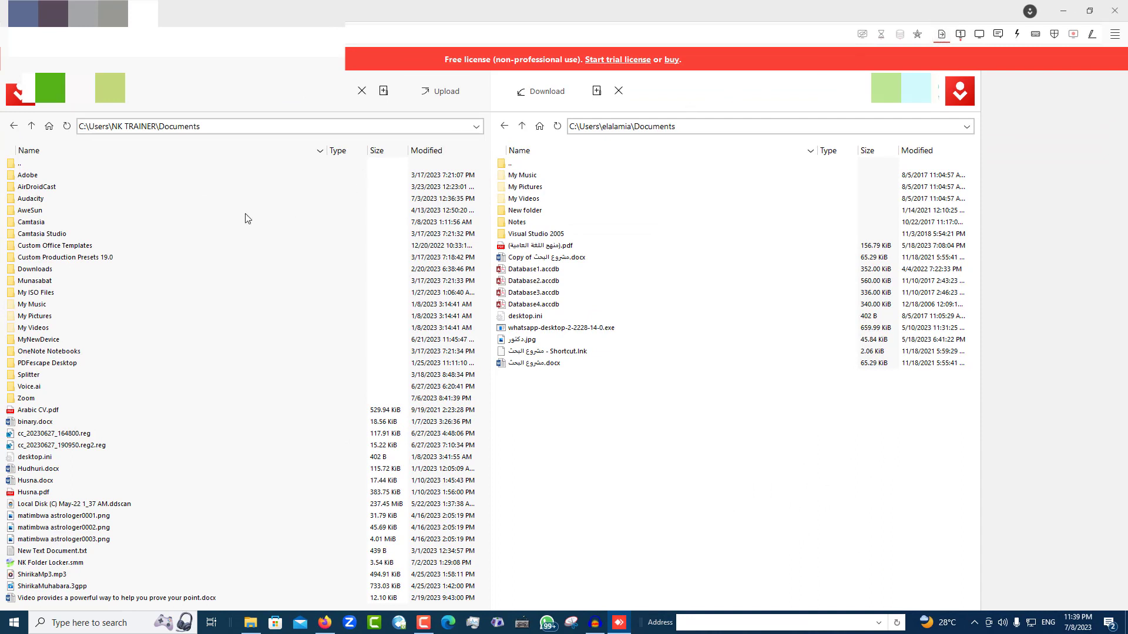
pyautogui.click(31, 250)
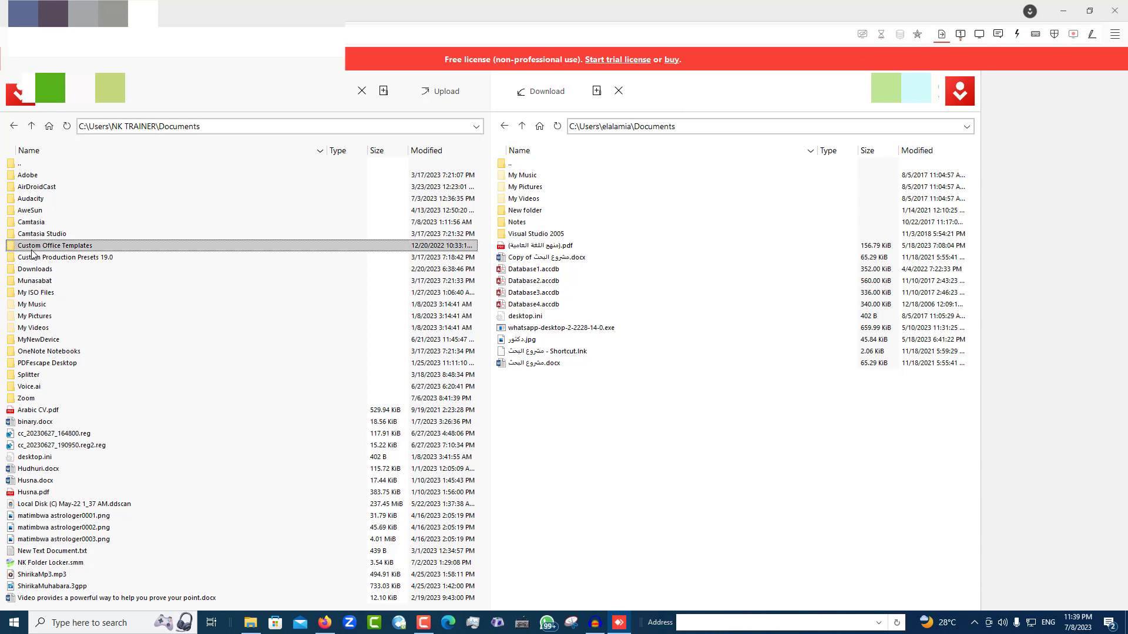
pyautogui.click(535, 224)
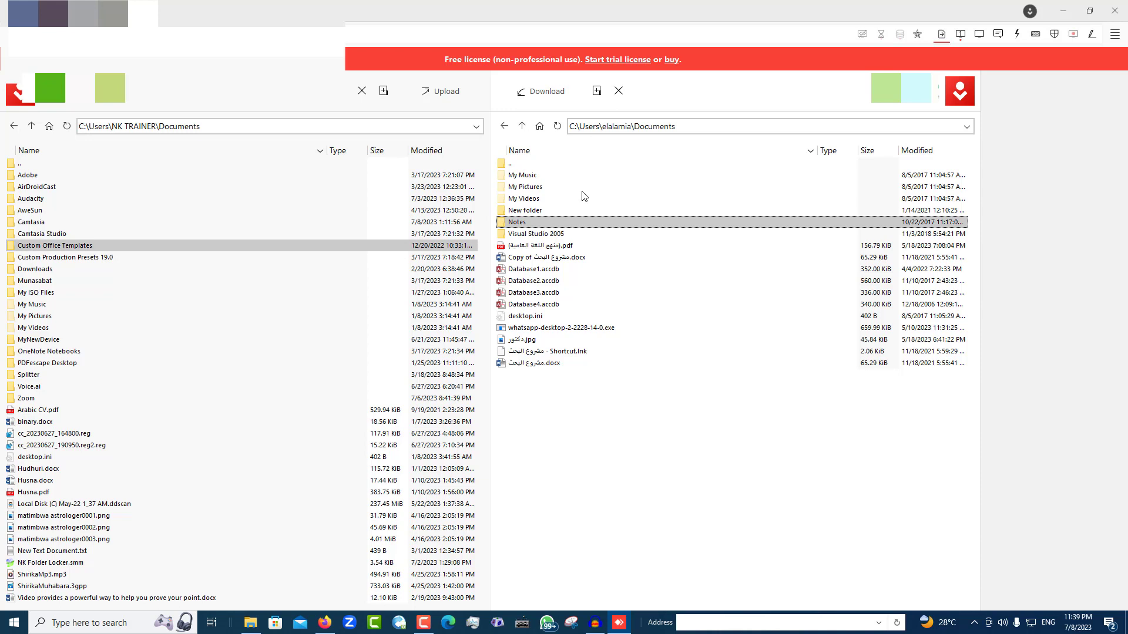
pyautogui.click(541, 249)
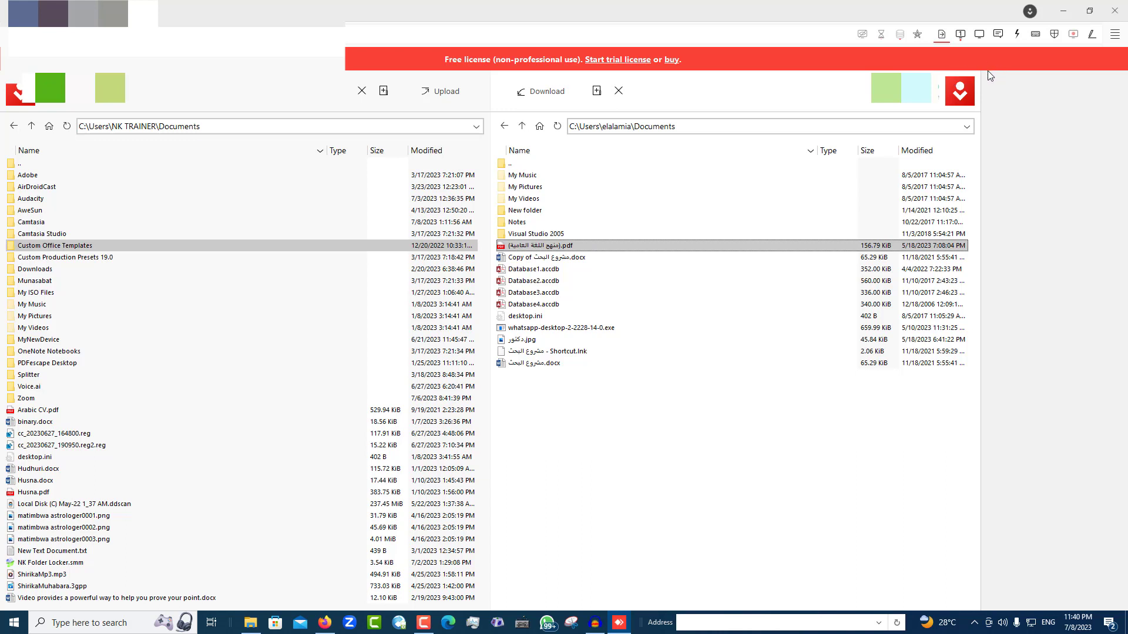
pyautogui.rightClick(536, 253)
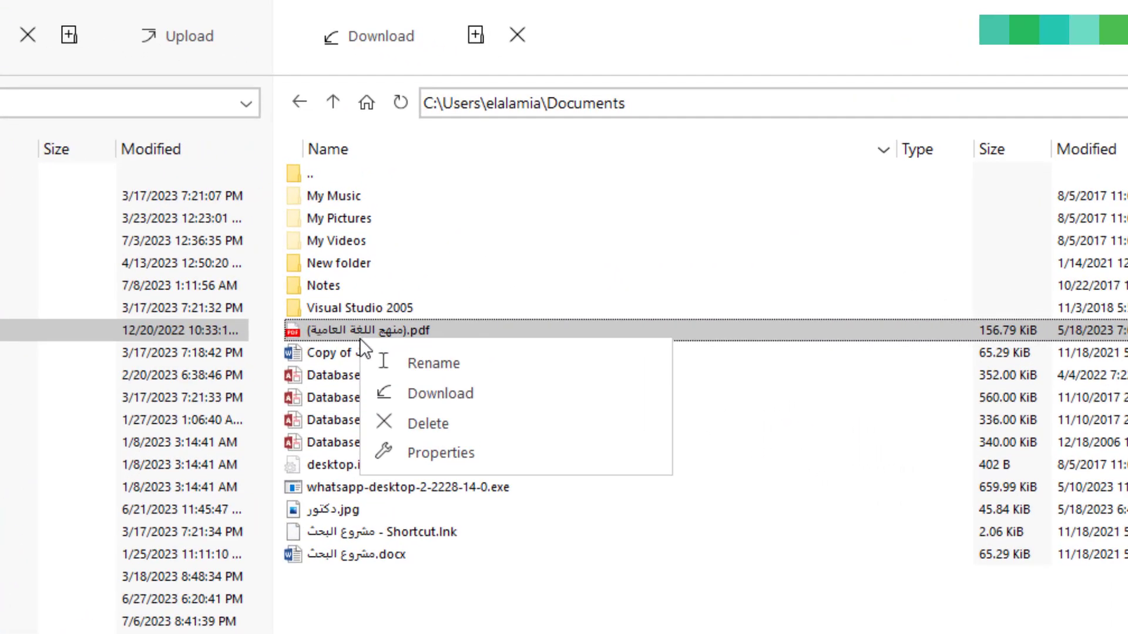
pyautogui.click(410, 381)
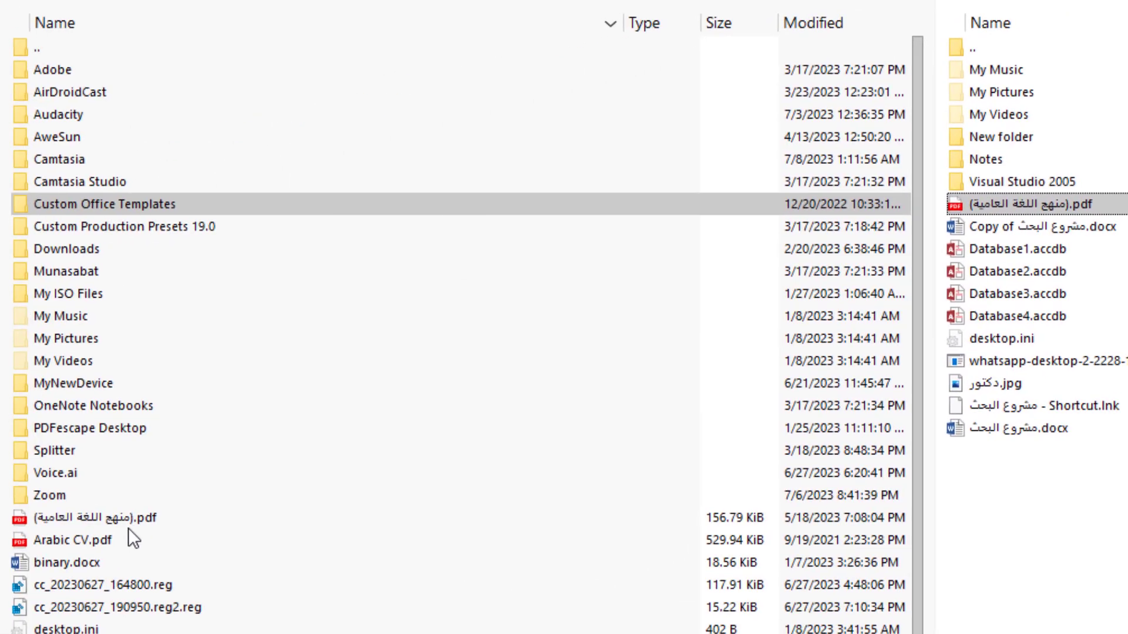
# Step: Locate the downloaded PDF in the local Documents list and return to the remote Screen 1 view
pyautogui.click(117, 519)
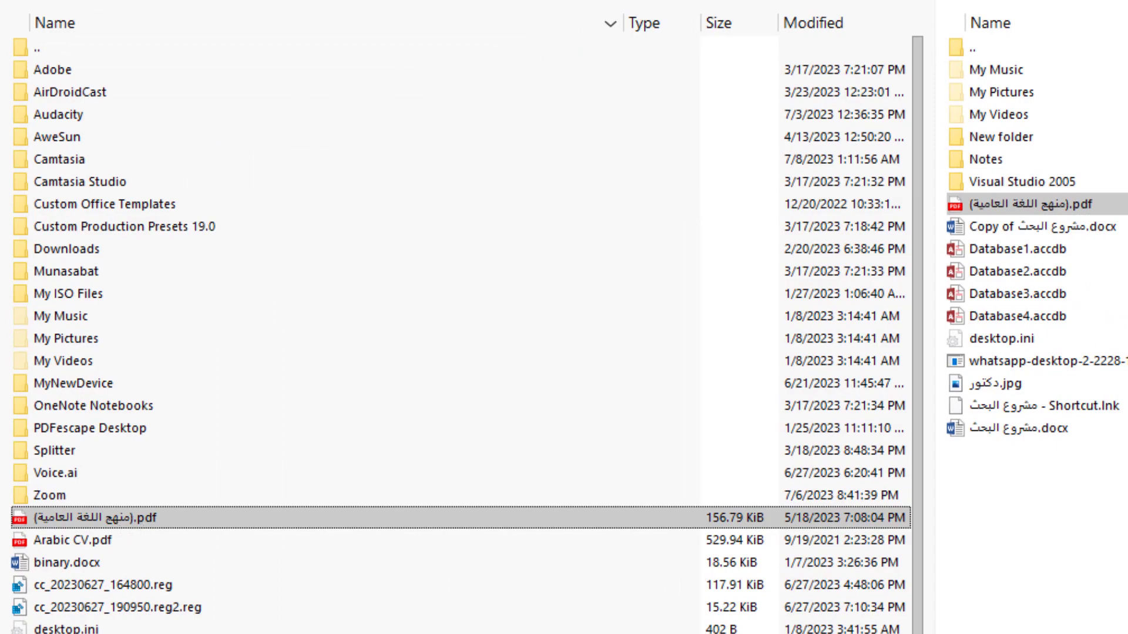
pyautogui.click(1083, 246)
pyautogui.click(996, 290)
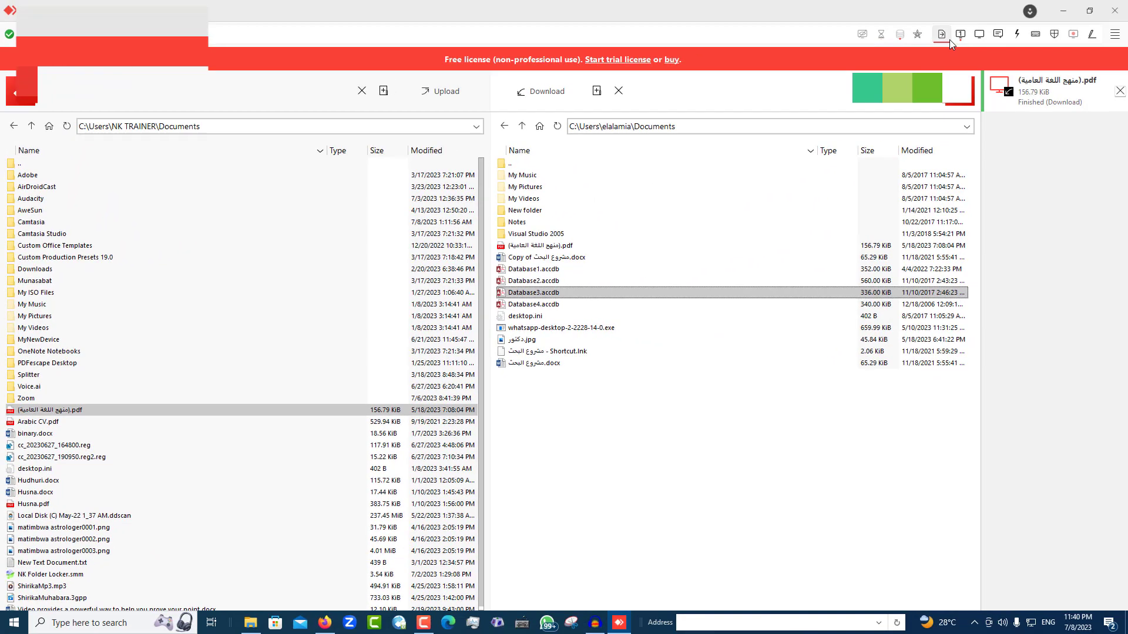
pyautogui.click(942, 34)
pyautogui.click(979, 34)
pyautogui.click(979, 34)
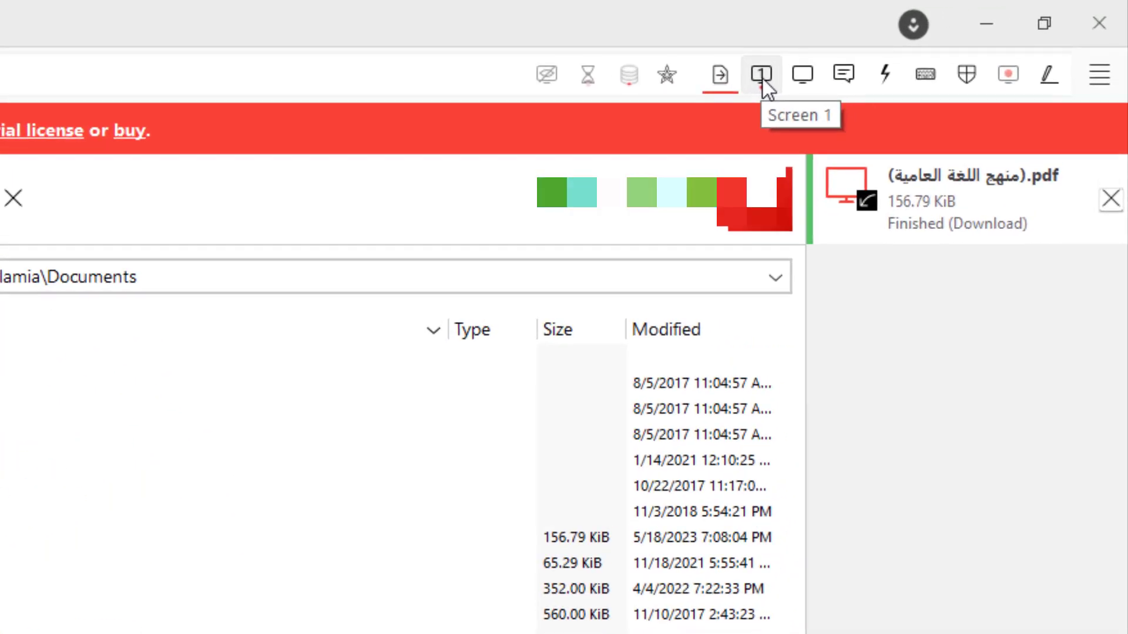
pyautogui.click(761, 75)
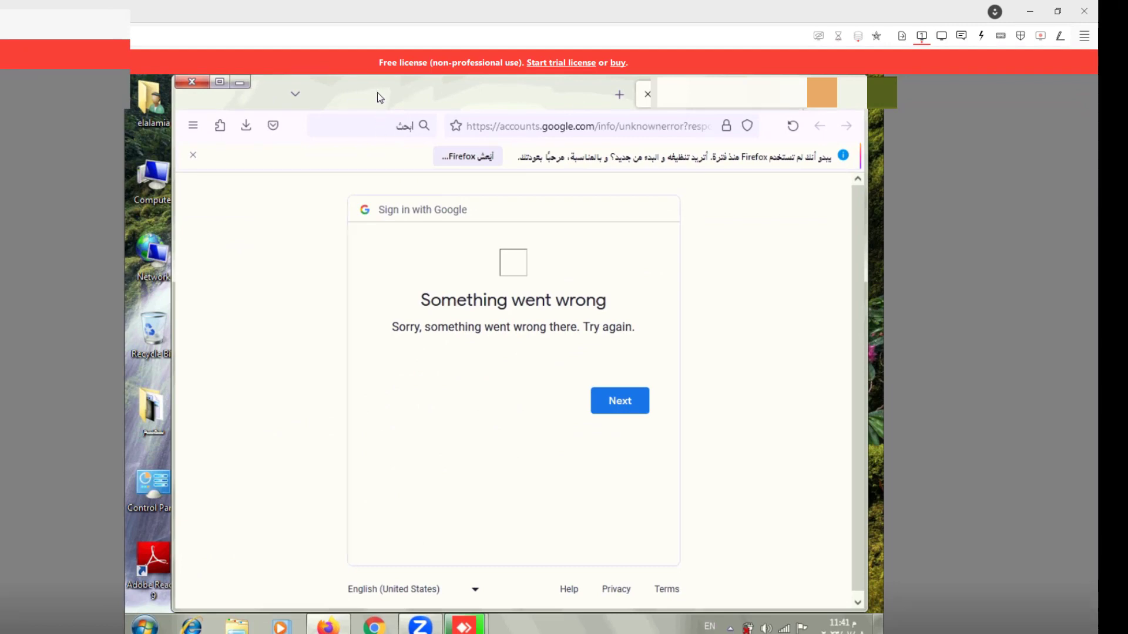
pyautogui.click(65, 36)
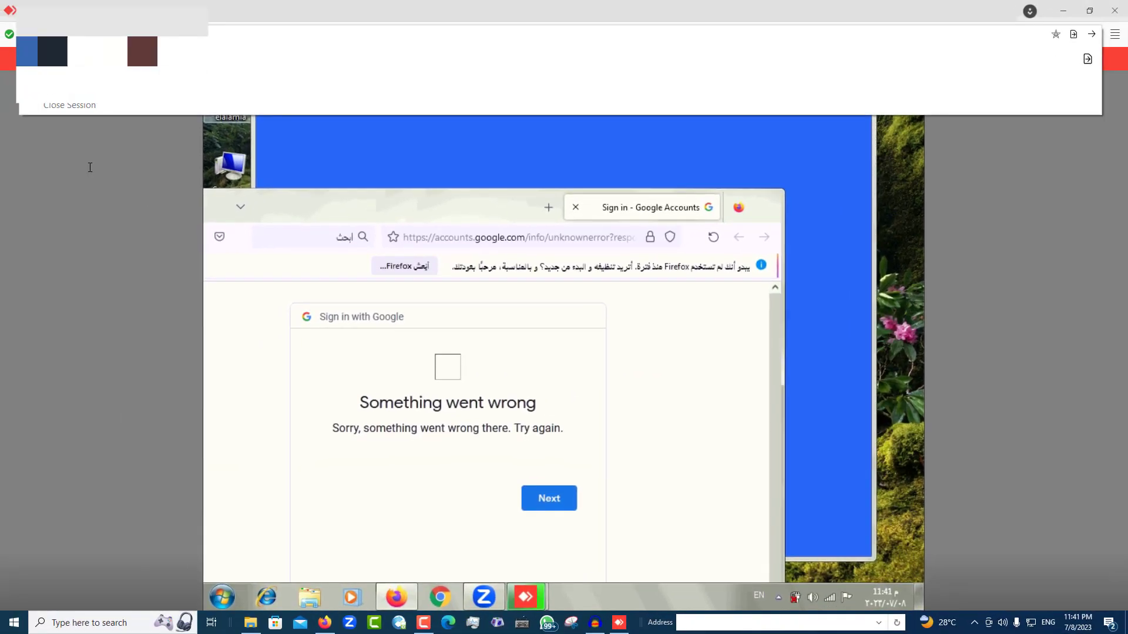
pyautogui.click(22, 124)
pyautogui.click(64, 22)
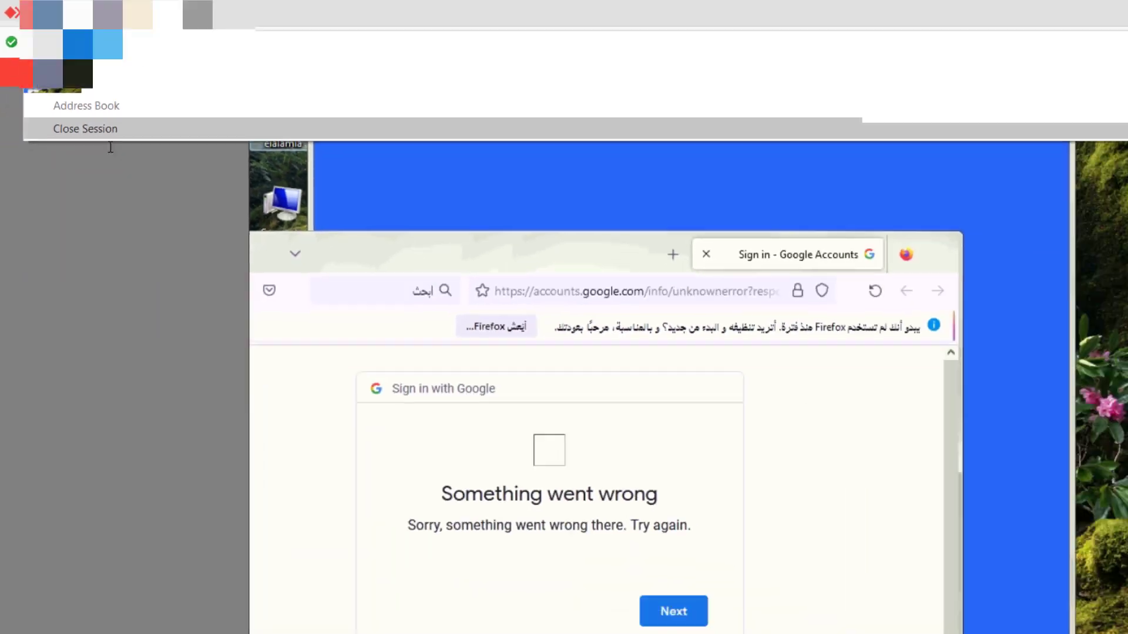
pyautogui.click(165, 376)
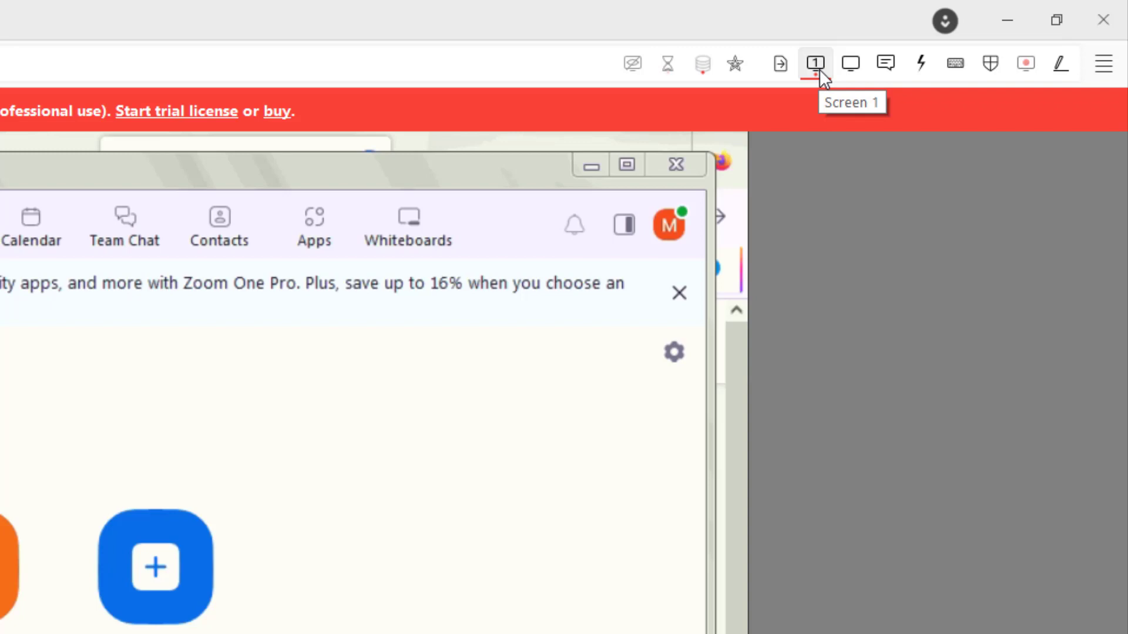
# Step: Show the session's file browser once more and switch back to the remote Screen 1
pyautogui.click(779, 62)
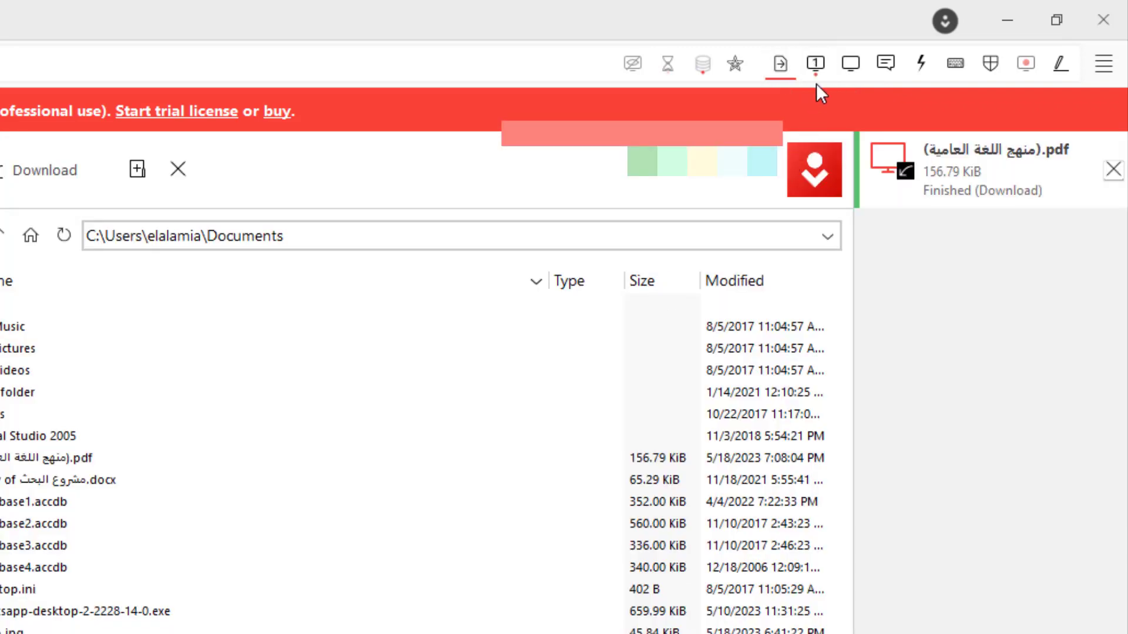
pyautogui.click(816, 64)
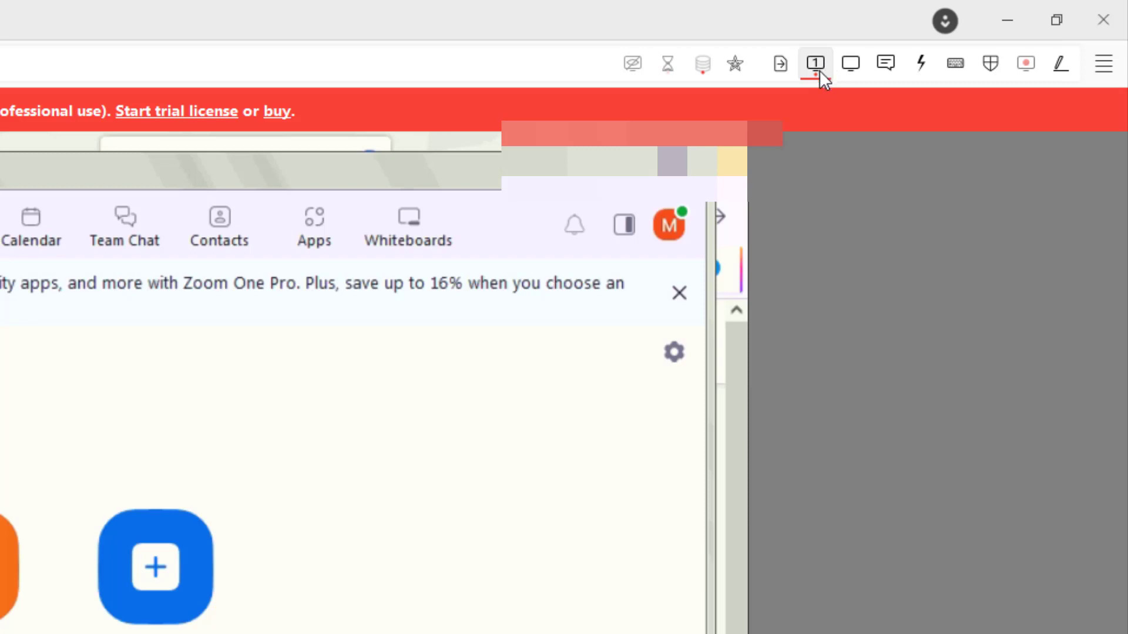
# Step: Look over the session's display options and chat control on the remote Screen 1 view
pyautogui.click(850, 63)
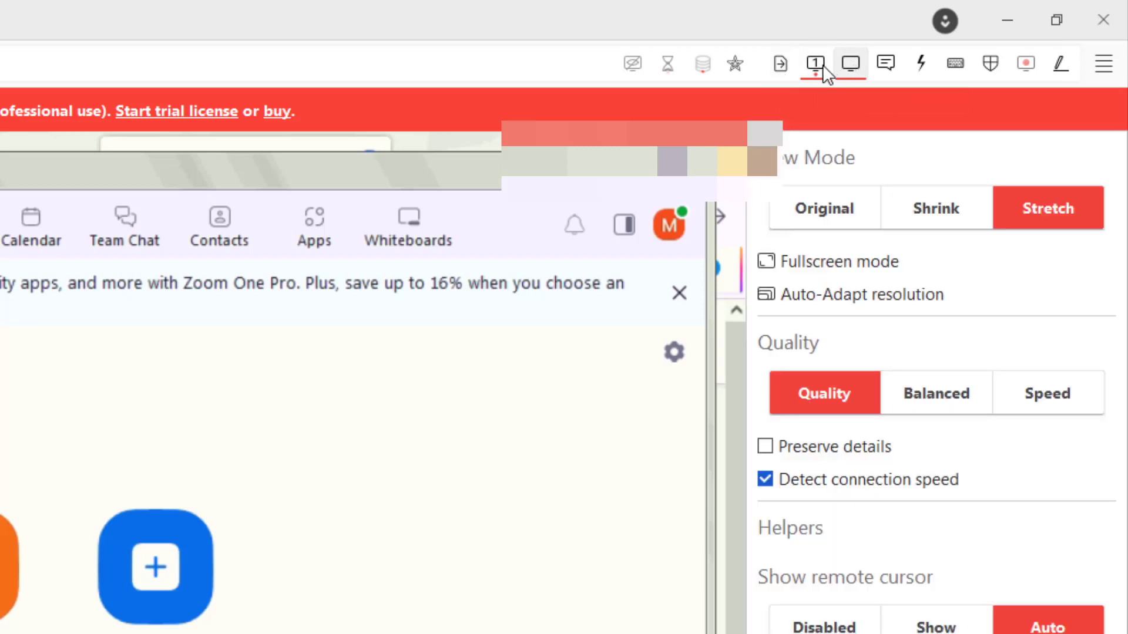
pyautogui.click(817, 65)
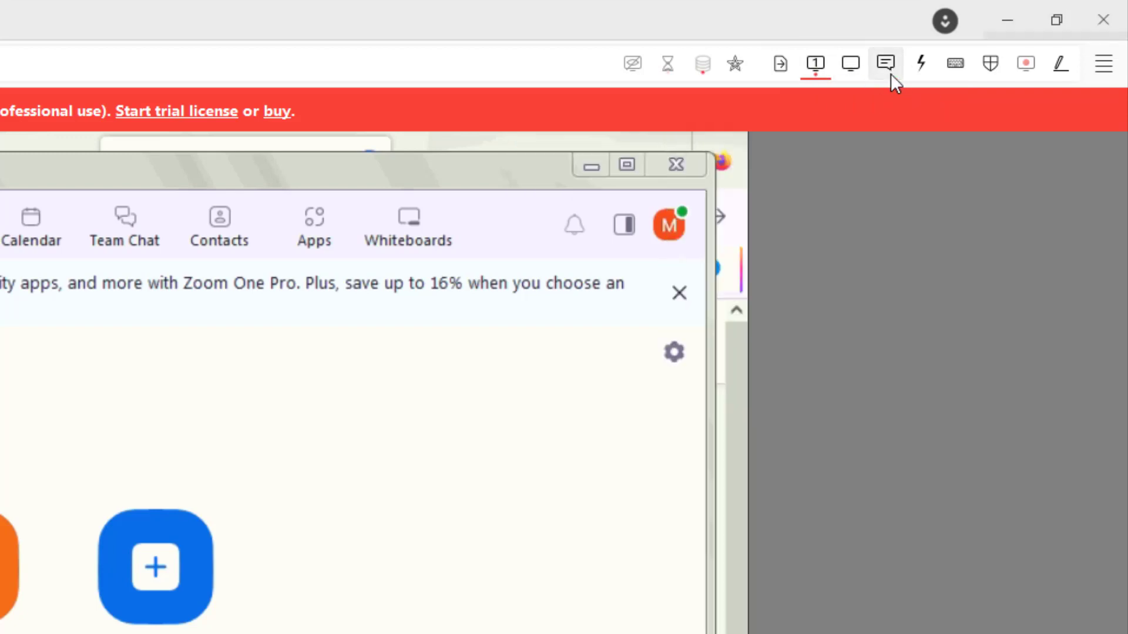
pyautogui.click(889, 73)
pyautogui.click(851, 76)
pyautogui.click(811, 74)
# Step: Try the Original and Shrink view modes on the remote screen and restore Stretch
pyautogui.click(846, 66)
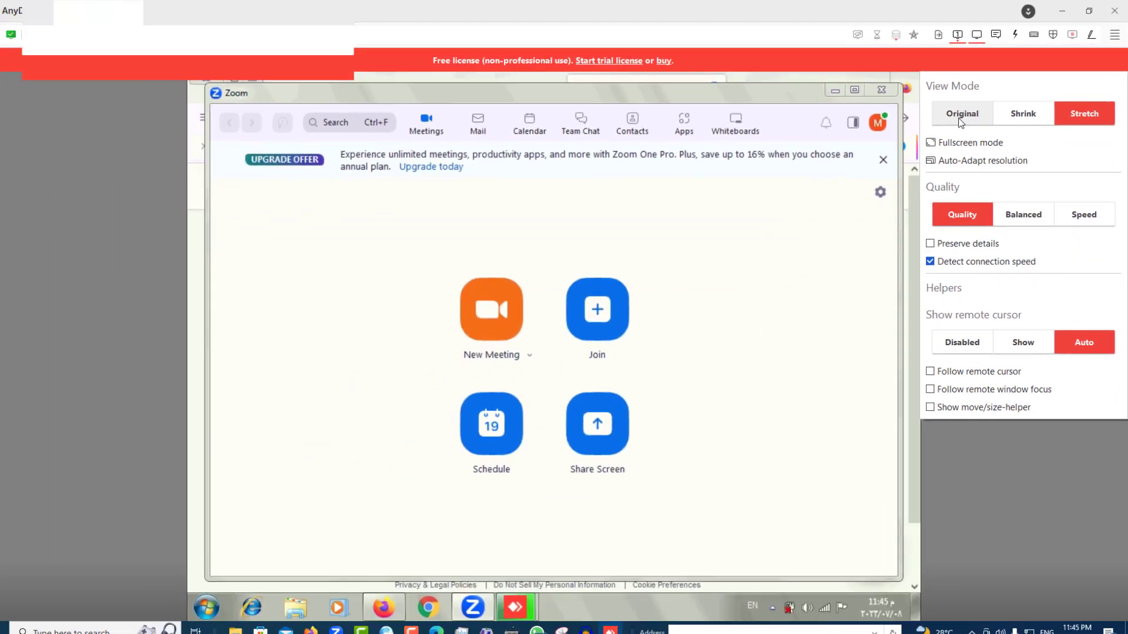
pyautogui.click(818, 212)
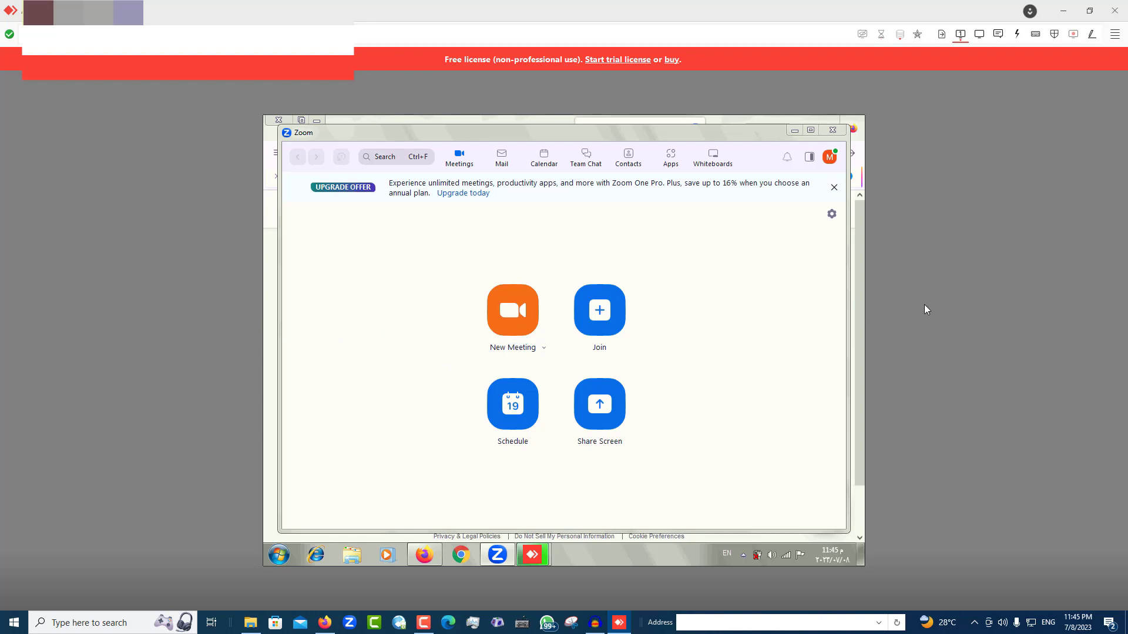
pyautogui.click(980, 36)
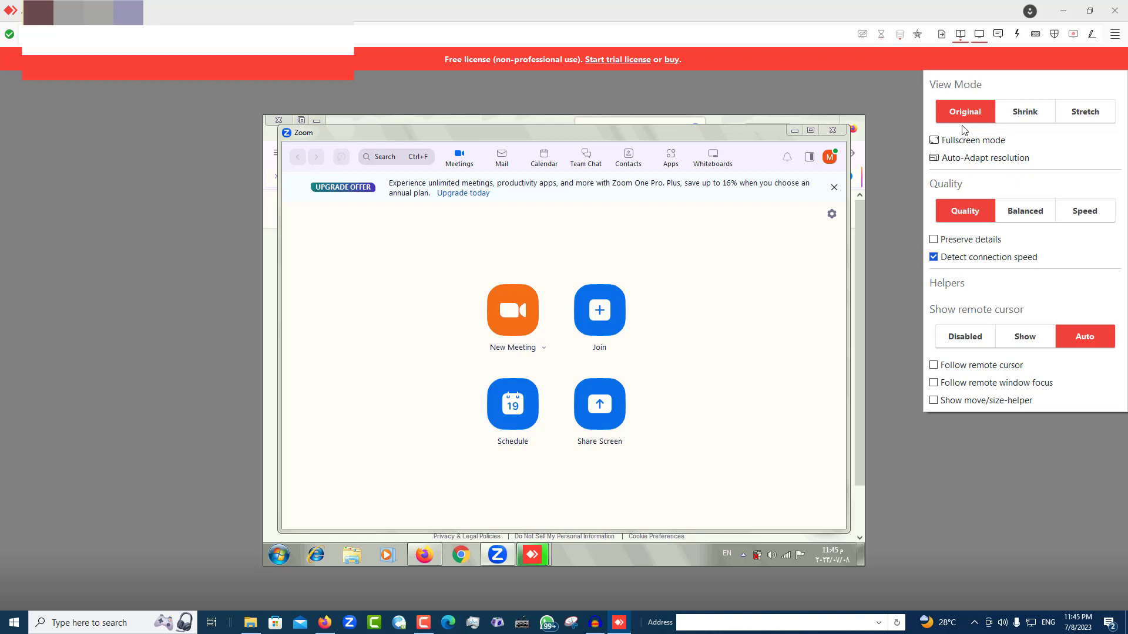
pyautogui.click(1009, 87)
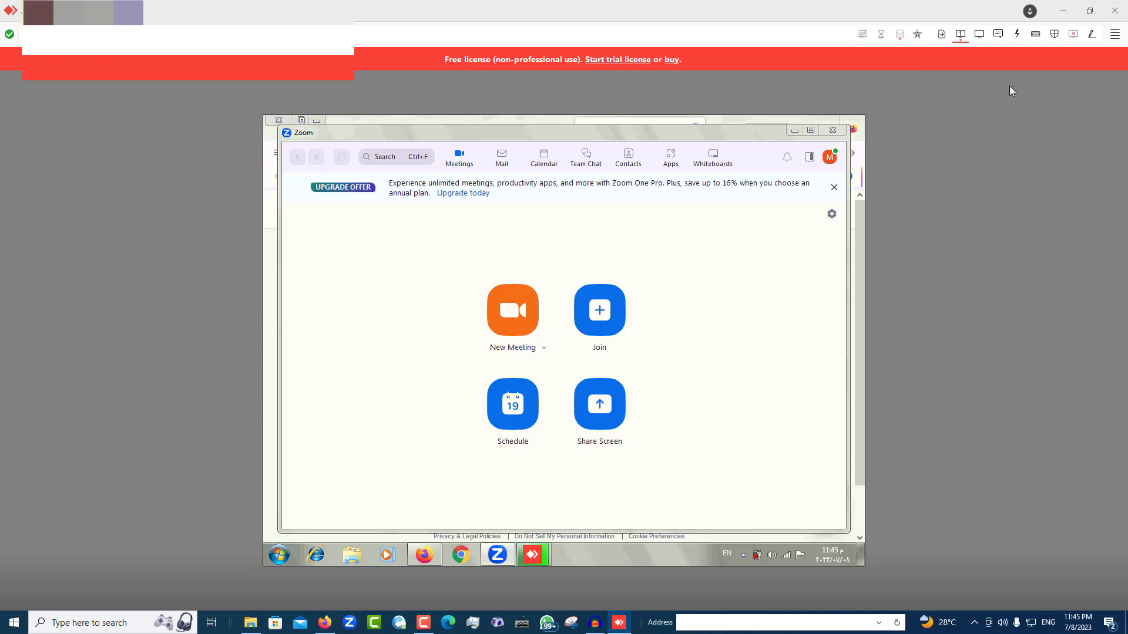
pyautogui.click(977, 36)
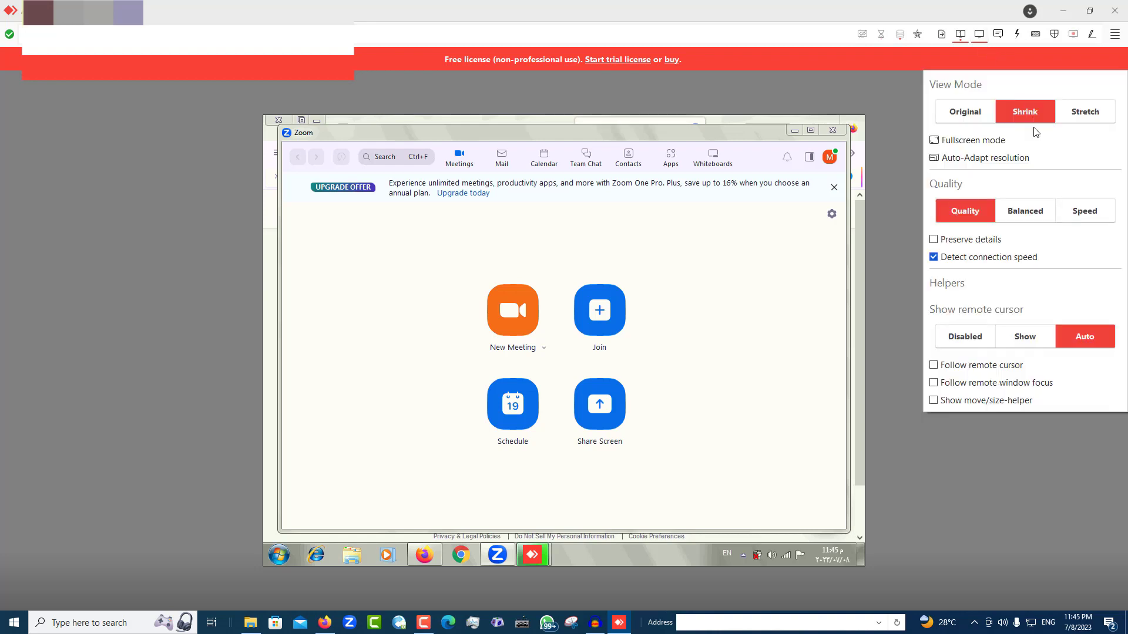
pyautogui.click(1084, 119)
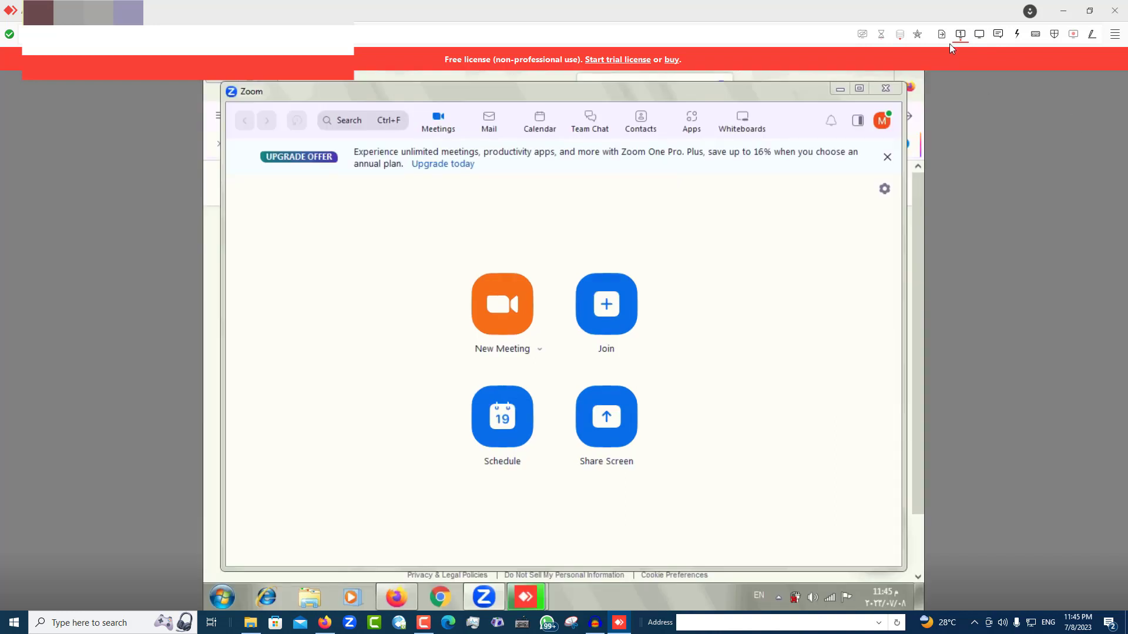
# Step: Try full-screen mode for the remote session and return to its window, minimizing and restoring it
pyautogui.click(979, 41)
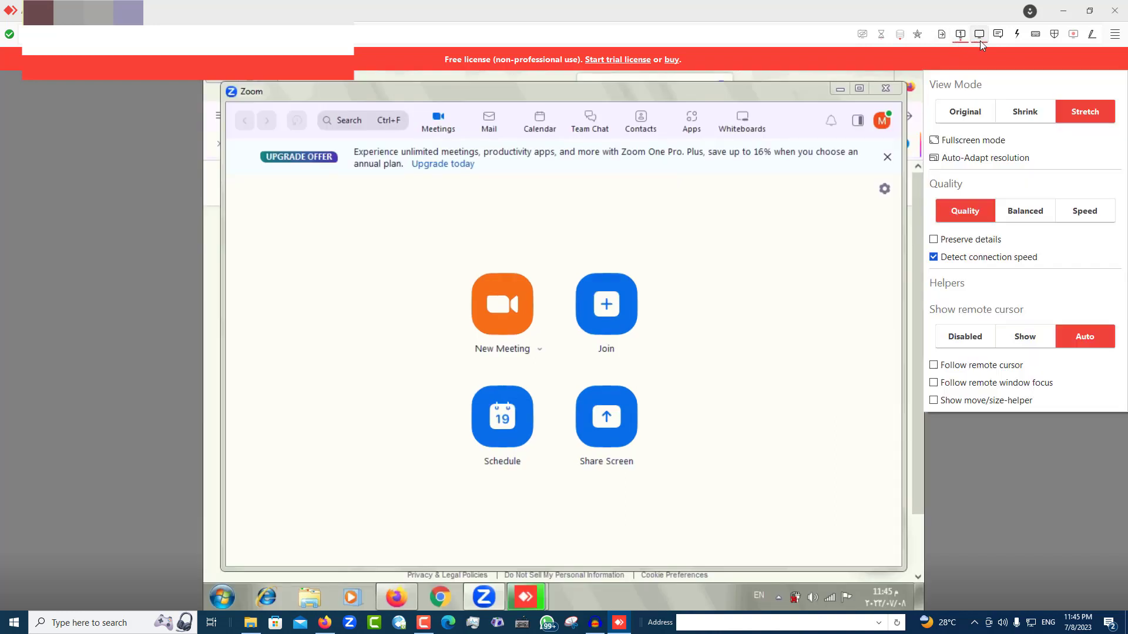
pyautogui.click(942, 141)
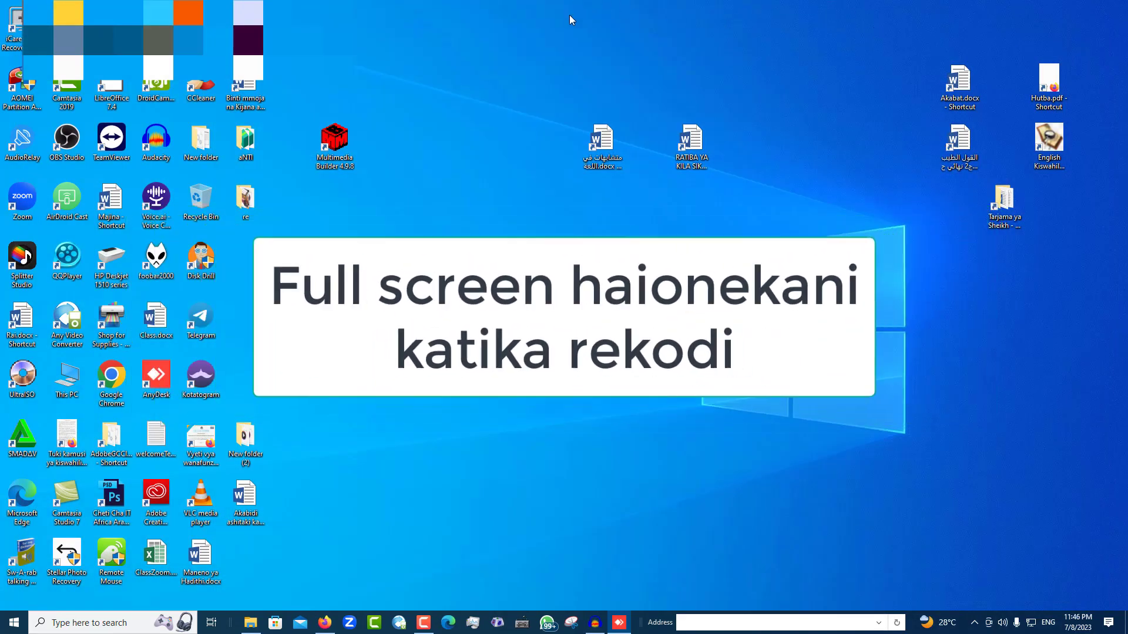
pyautogui.click(589, 14)
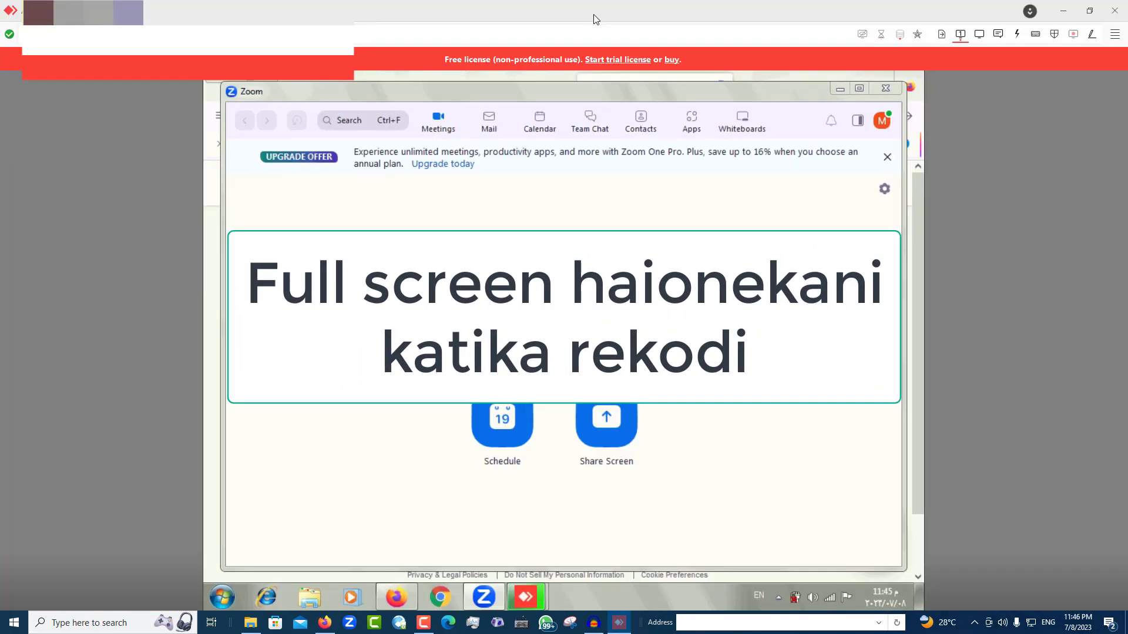
pyautogui.click(1054, 13)
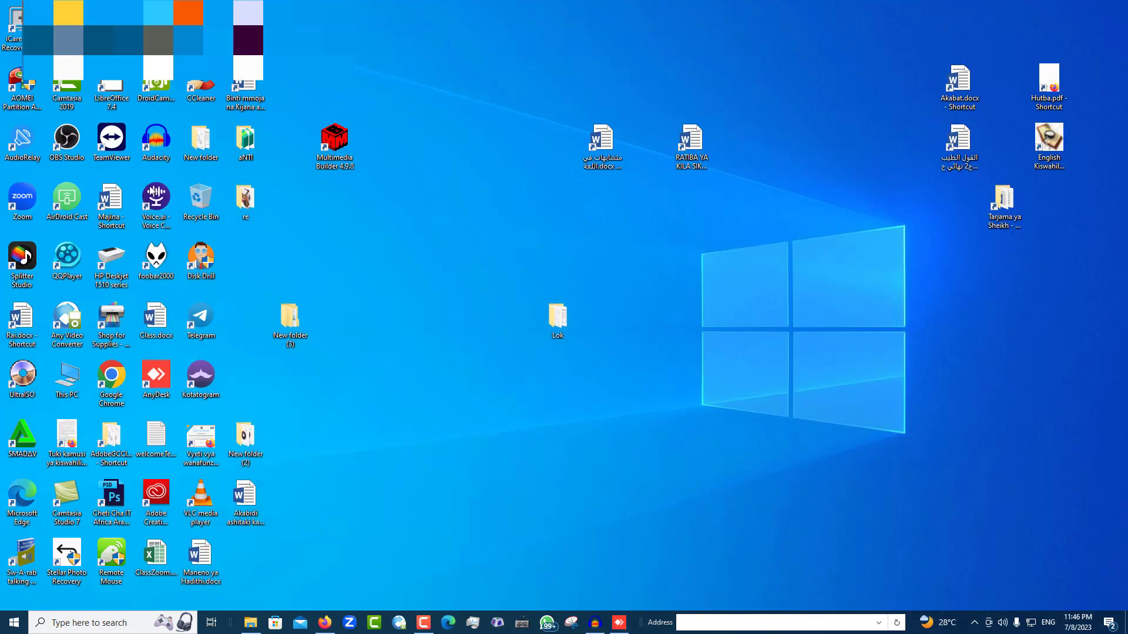
pyautogui.click(617, 625)
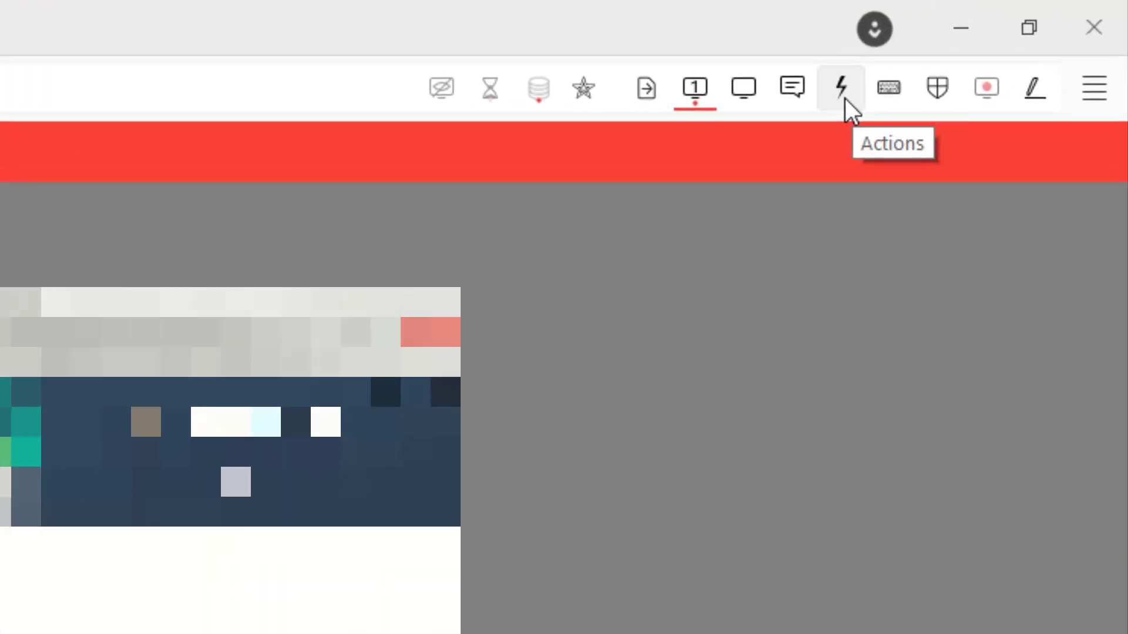
# Step: Examine the session's available actions and its sound, input and clipboard permissions
pyautogui.click(845, 97)
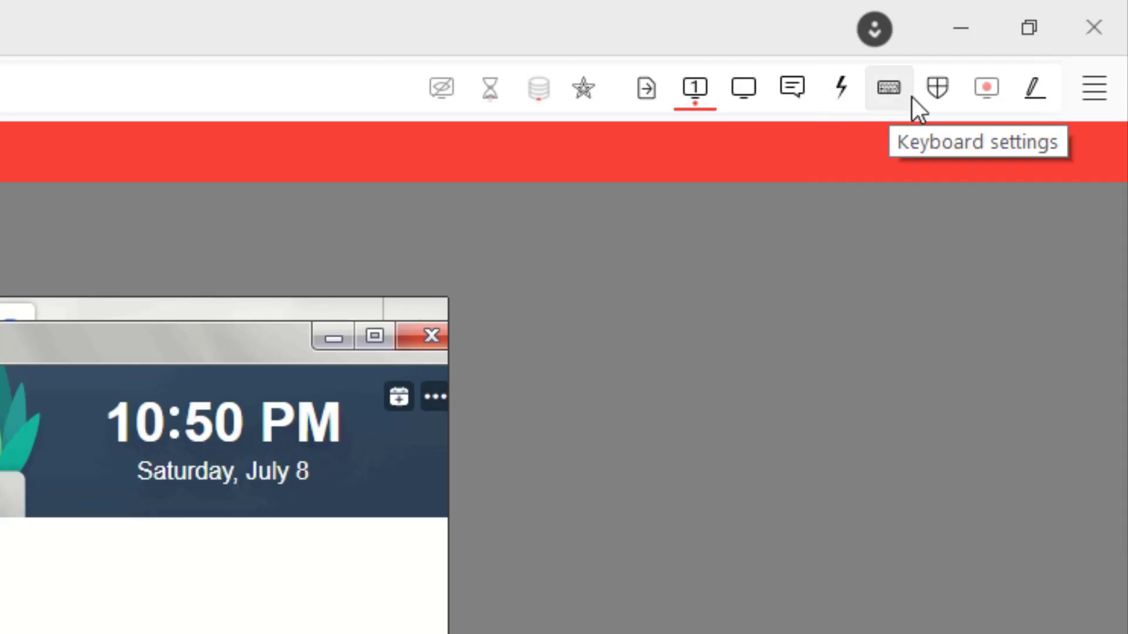
pyautogui.click(943, 105)
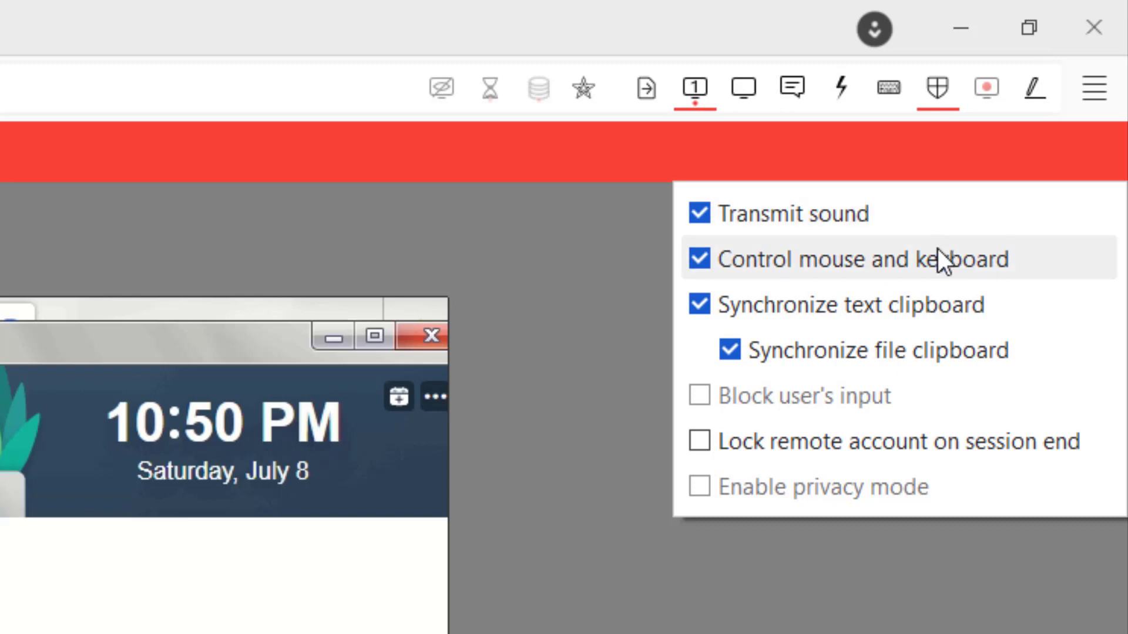
pyautogui.click(972, 626)
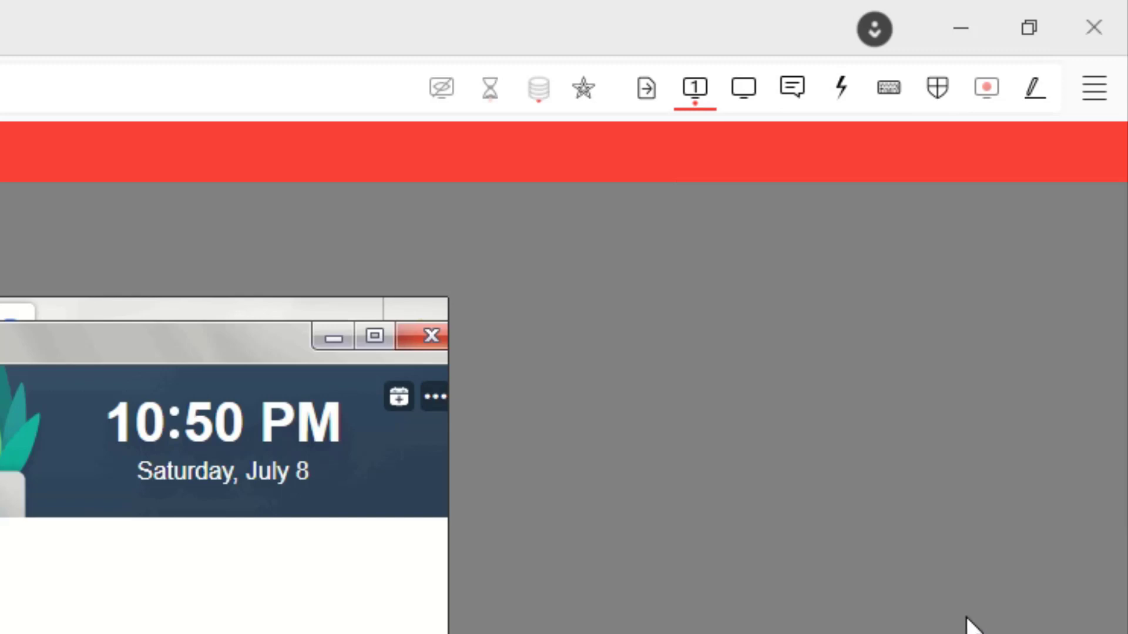
# Step: Draw a straight red whiteboard line diagonally over the remote Zoom window, from its upper-right corner to below the centre
pyautogui.click(1033, 93)
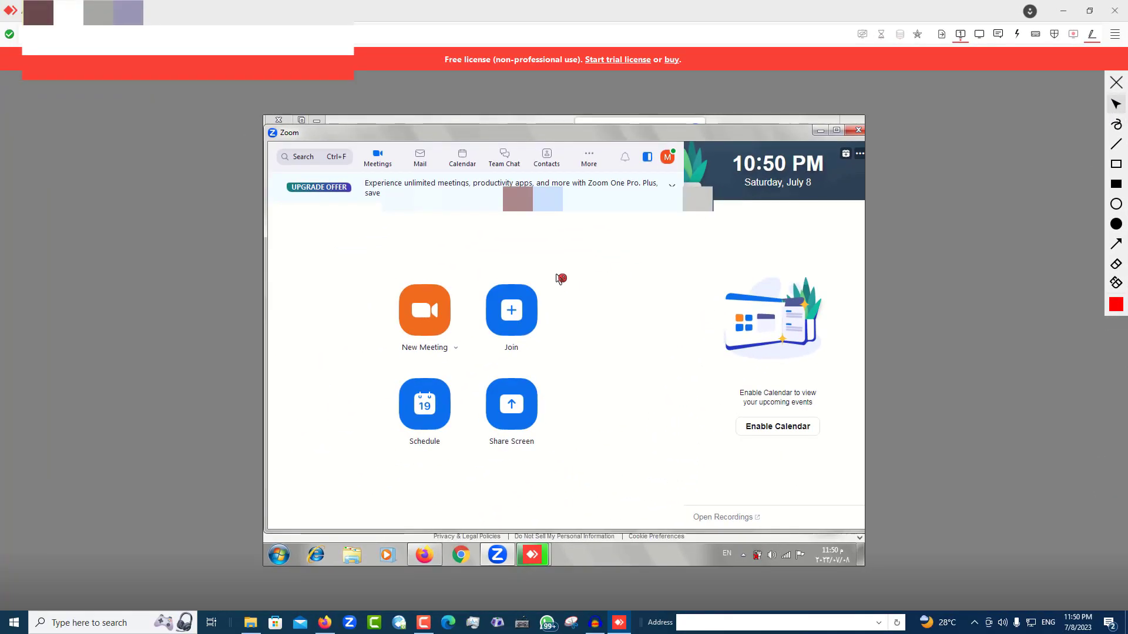
pyautogui.click(1116, 144)
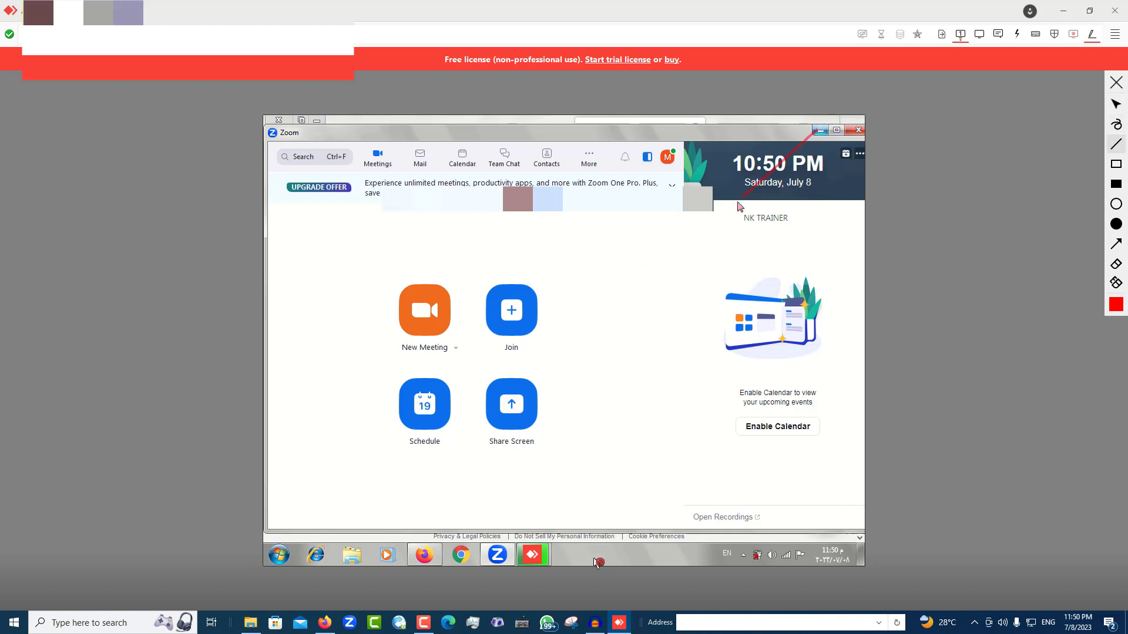
pyautogui.moveTo(624, 463)
pyautogui.mouseDown()
pyautogui.moveTo(620, 421)
pyautogui.moveTo(591, 421)
pyautogui.mouseUp()
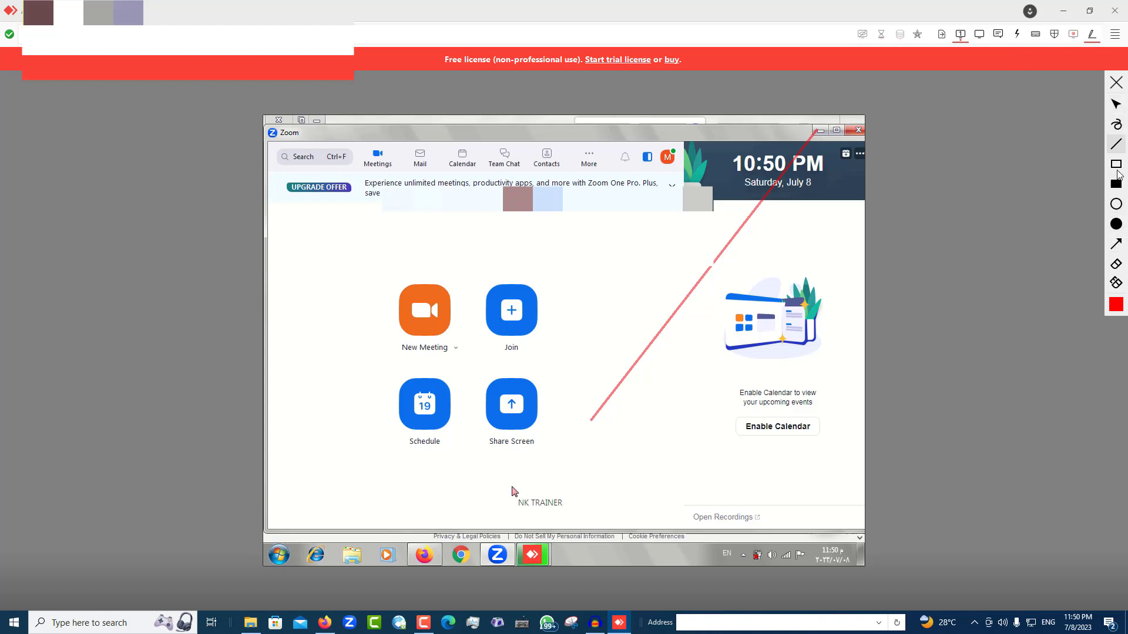
# Step: Erase the red line from the remote screen and close the whiteboard
pyautogui.click(1118, 265)
pyautogui.click(805, 156)
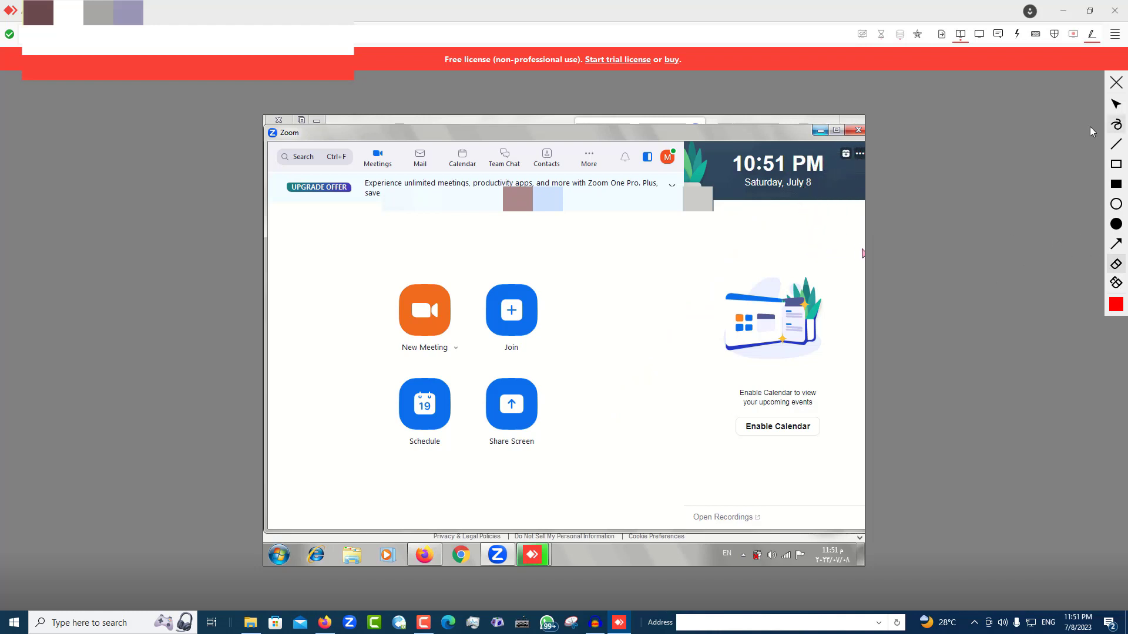
pyautogui.click(1092, 33)
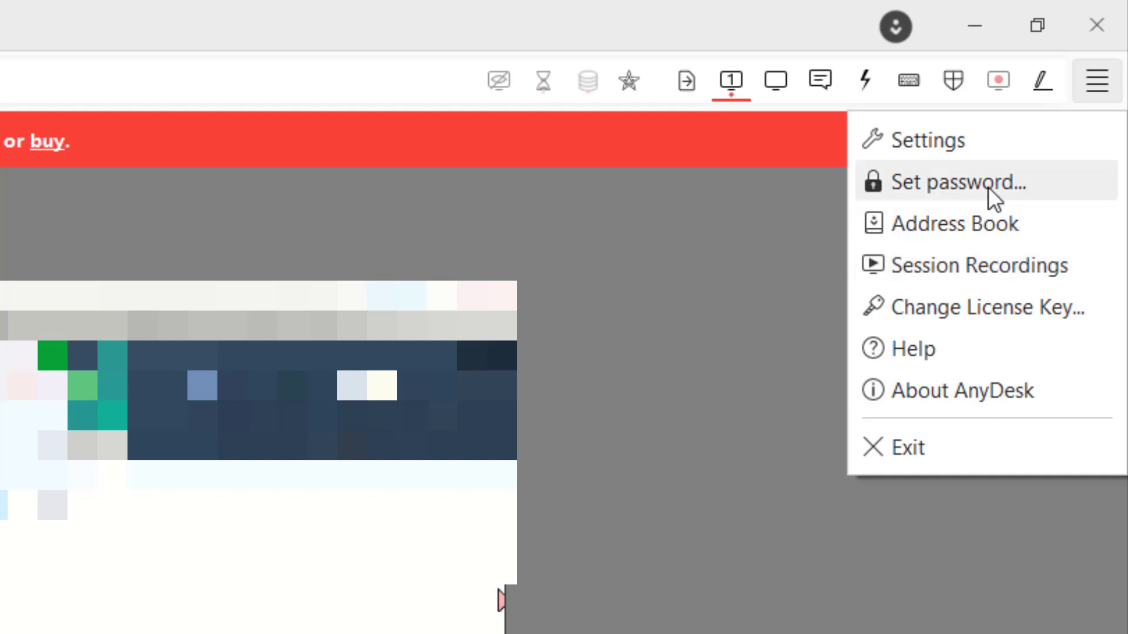
# Step: Open the AnyDesk settings and examine the audio options and the available interface languages
pyautogui.click(928, 139)
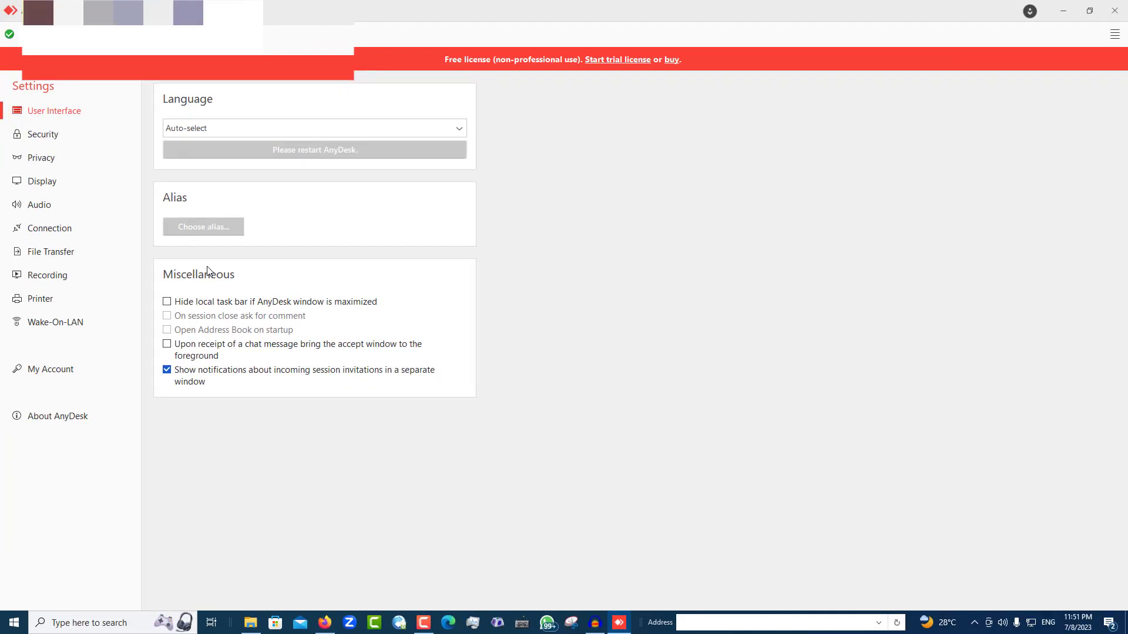
pyautogui.click(47, 206)
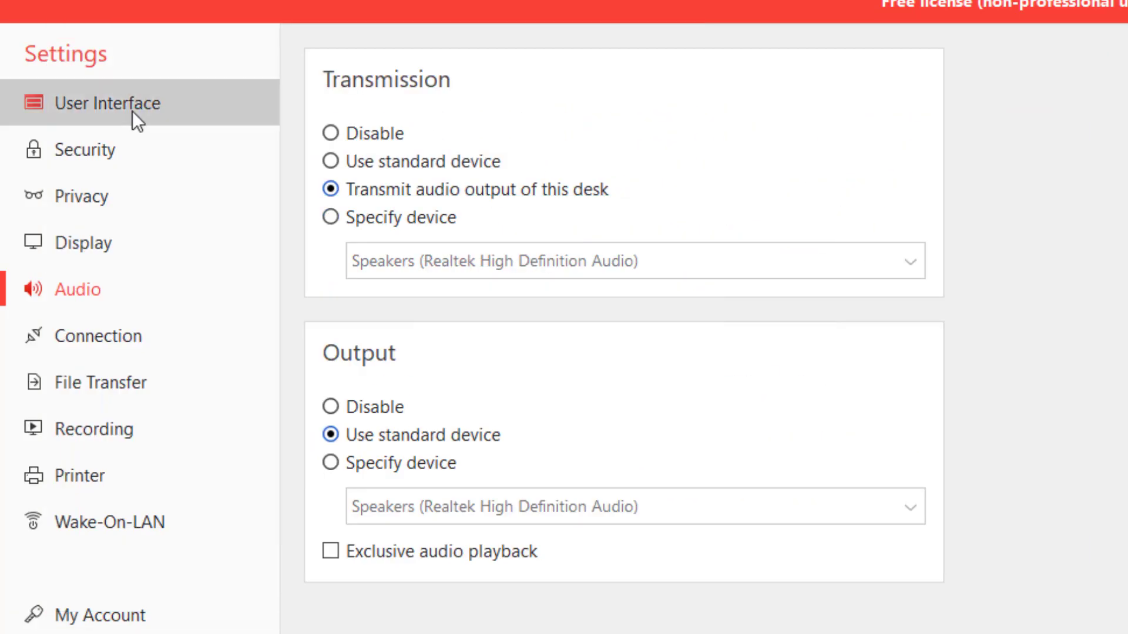
pyautogui.click(133, 116)
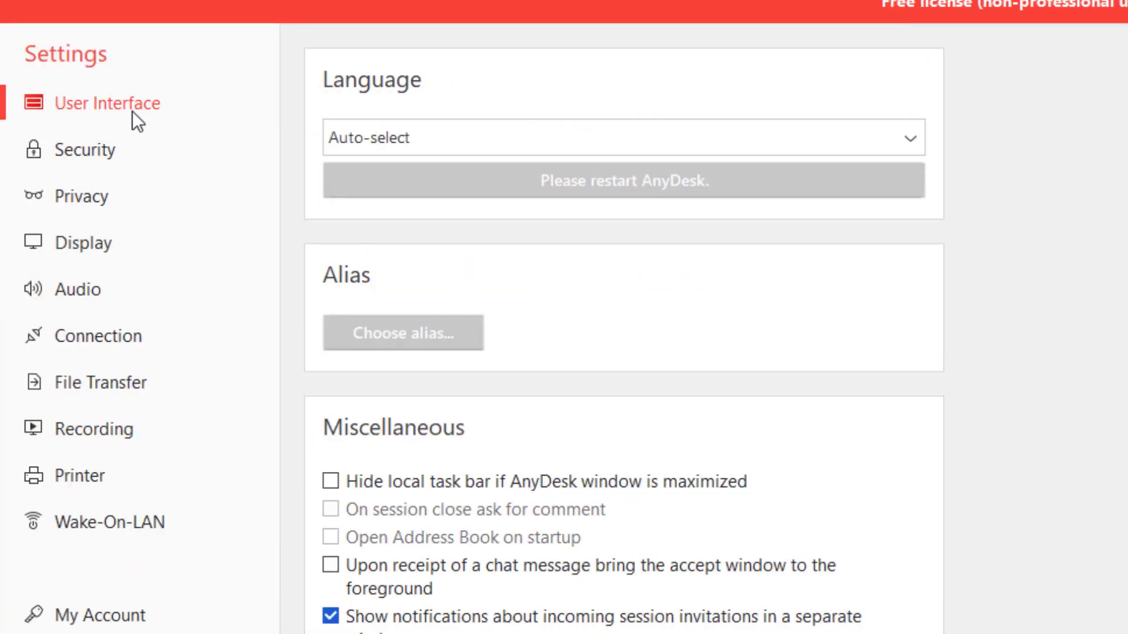
pyautogui.click(823, 137)
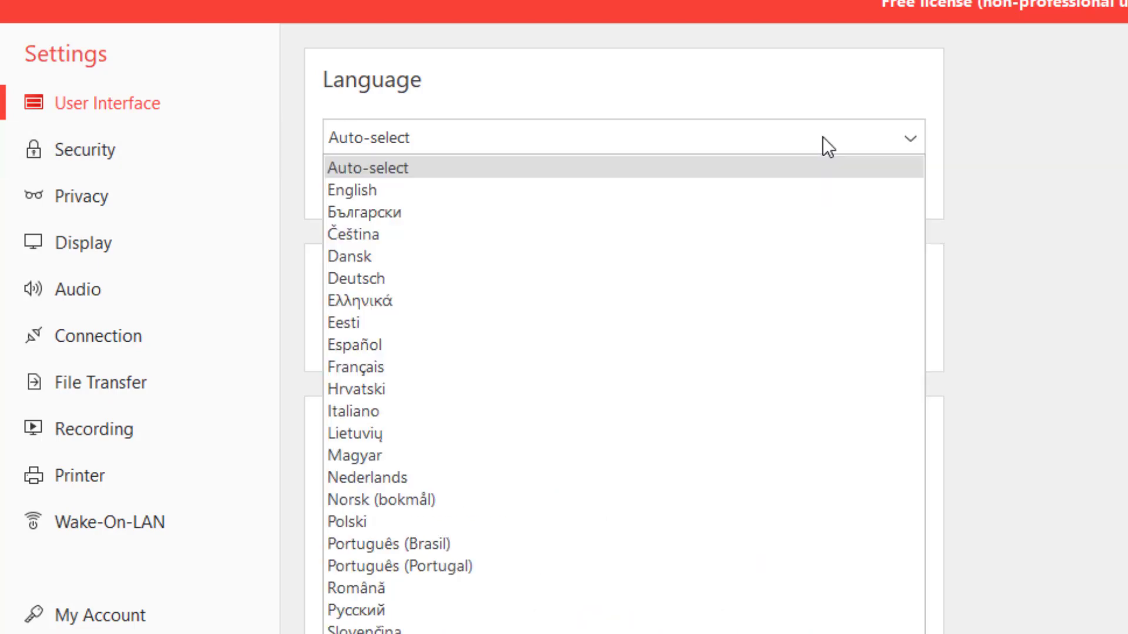
pyautogui.click(811, 139)
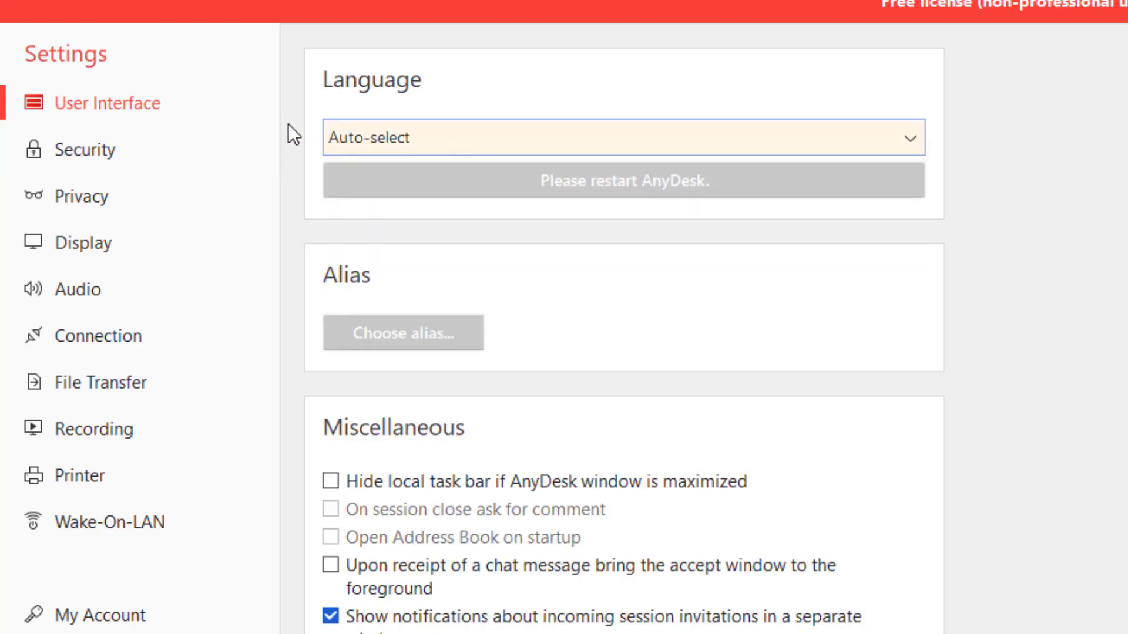
# Step: Examine the security, privacy, audio and display settings
pyautogui.click(82, 153)
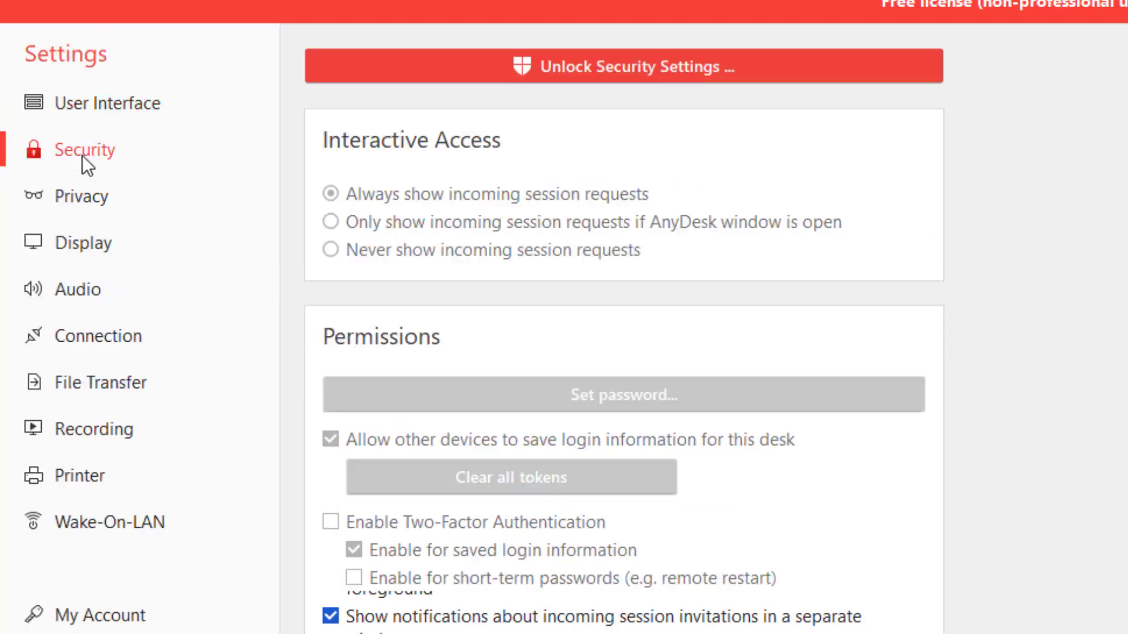
pyautogui.click(97, 199)
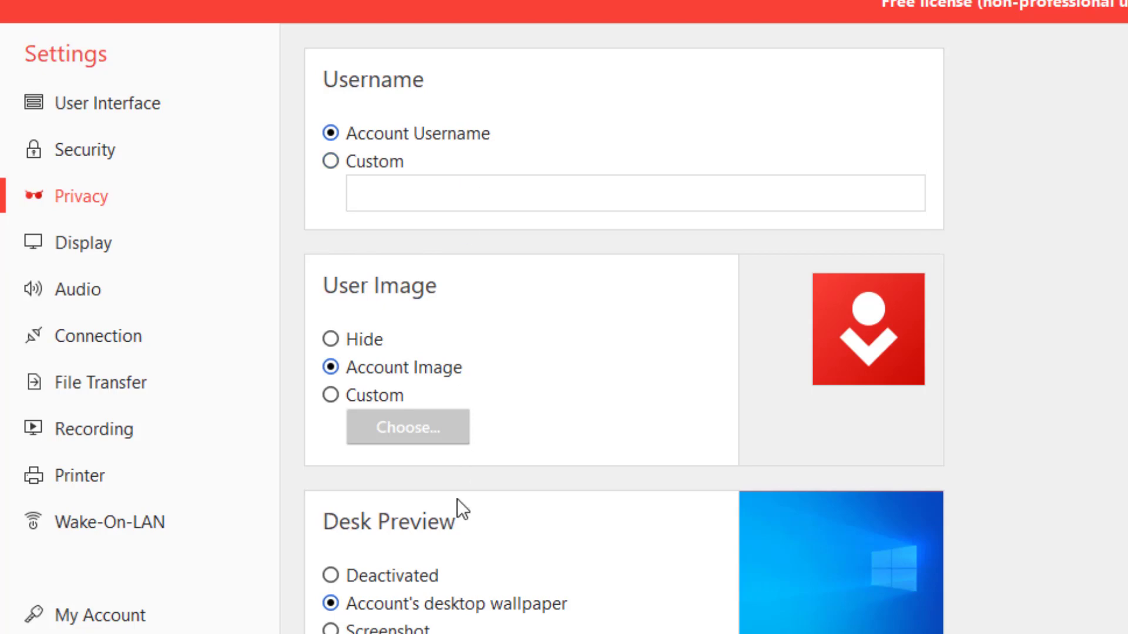
pyautogui.click(91, 267)
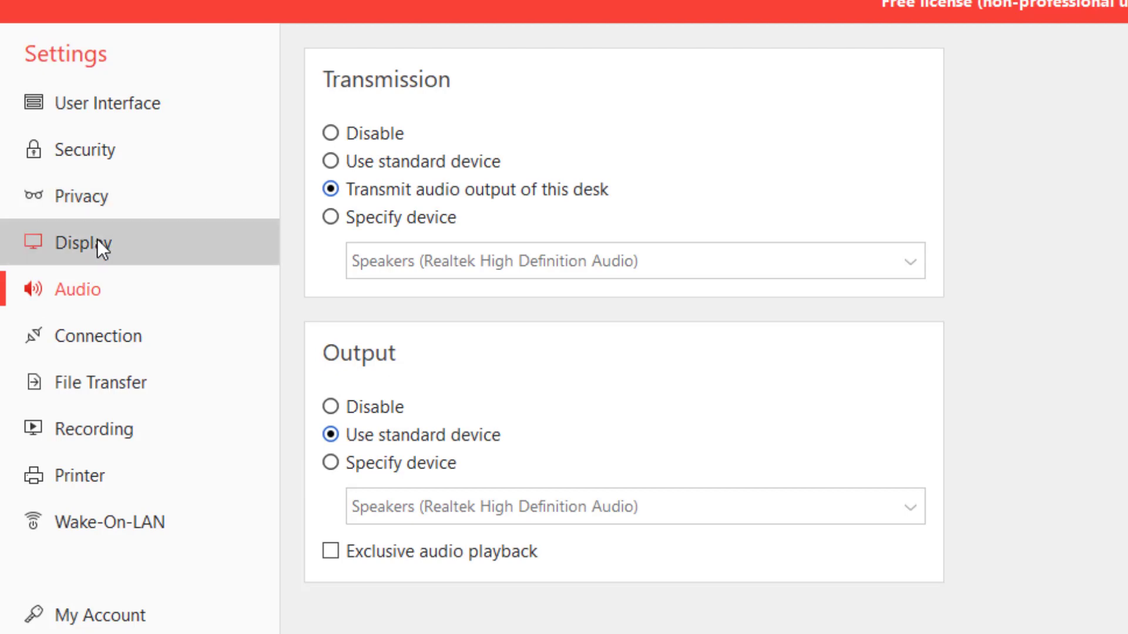
pyautogui.click(97, 239)
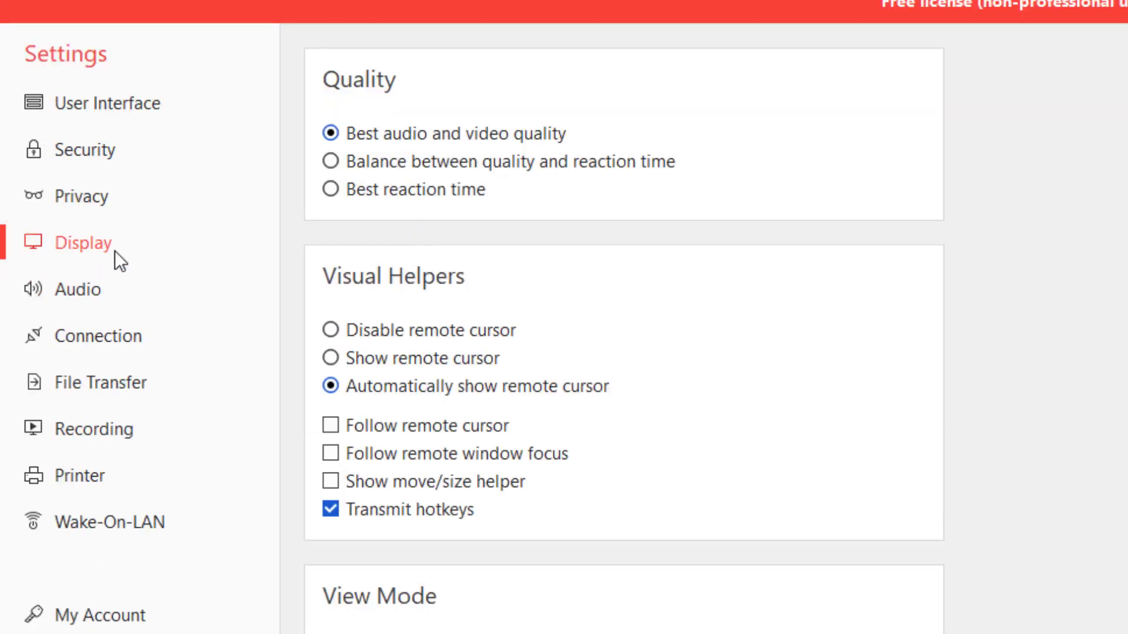
pyautogui.click(107, 292)
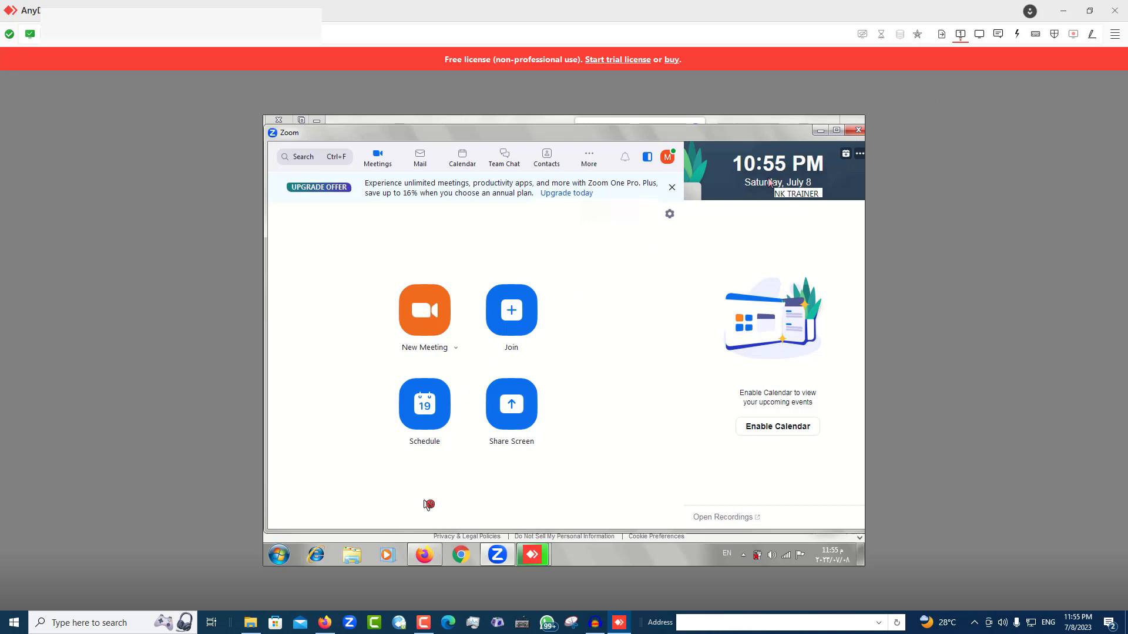
# Step: Switch to Firefox and search Google for "teamvie" in a new tab
pyautogui.click(318, 625)
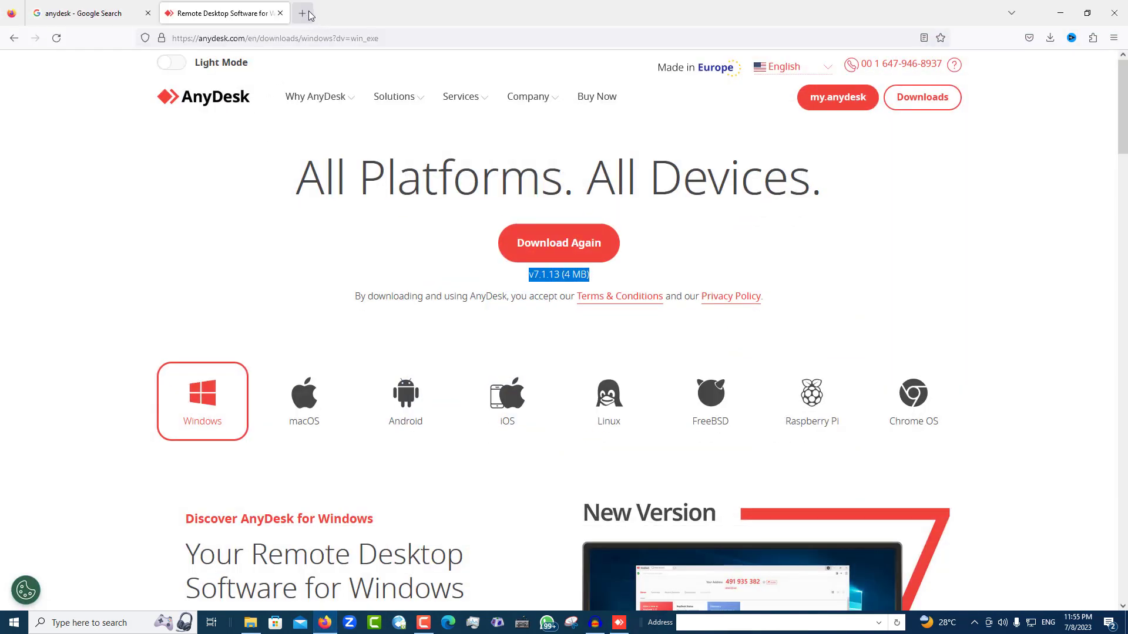
pyautogui.click(306, 13)
pyautogui.write('te')
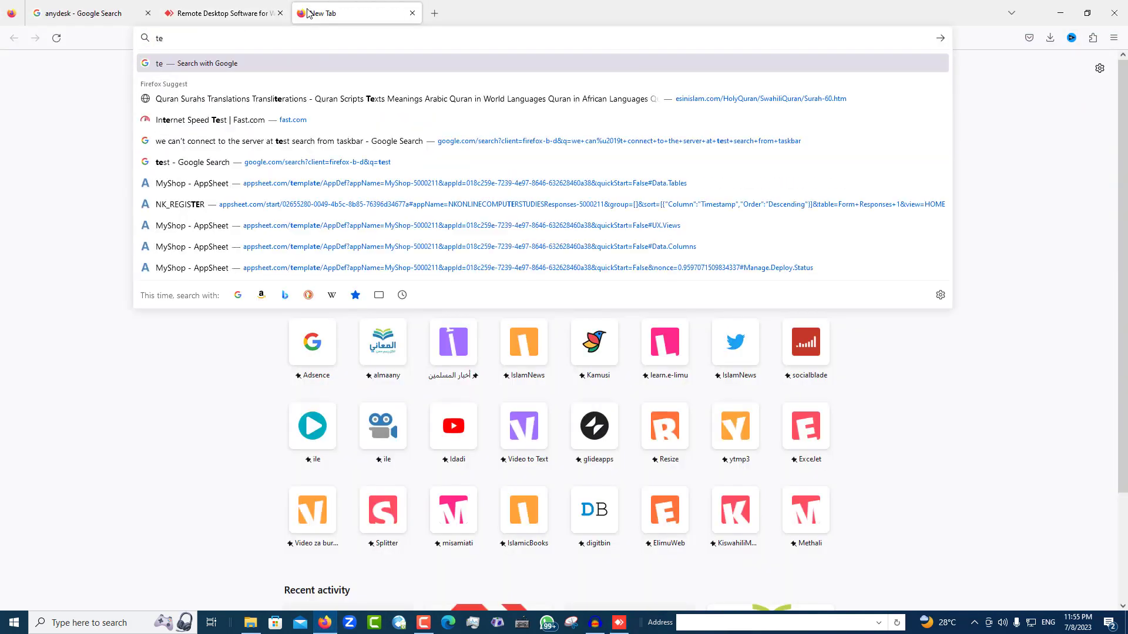
pyautogui.write('amvie')
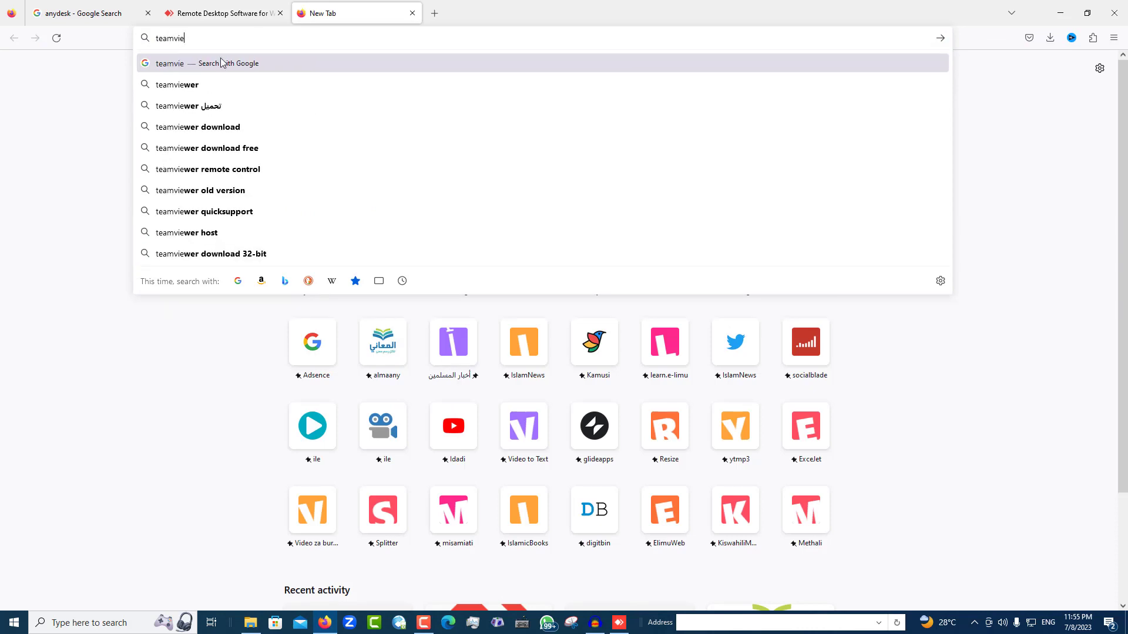
pyautogui.press('Return')
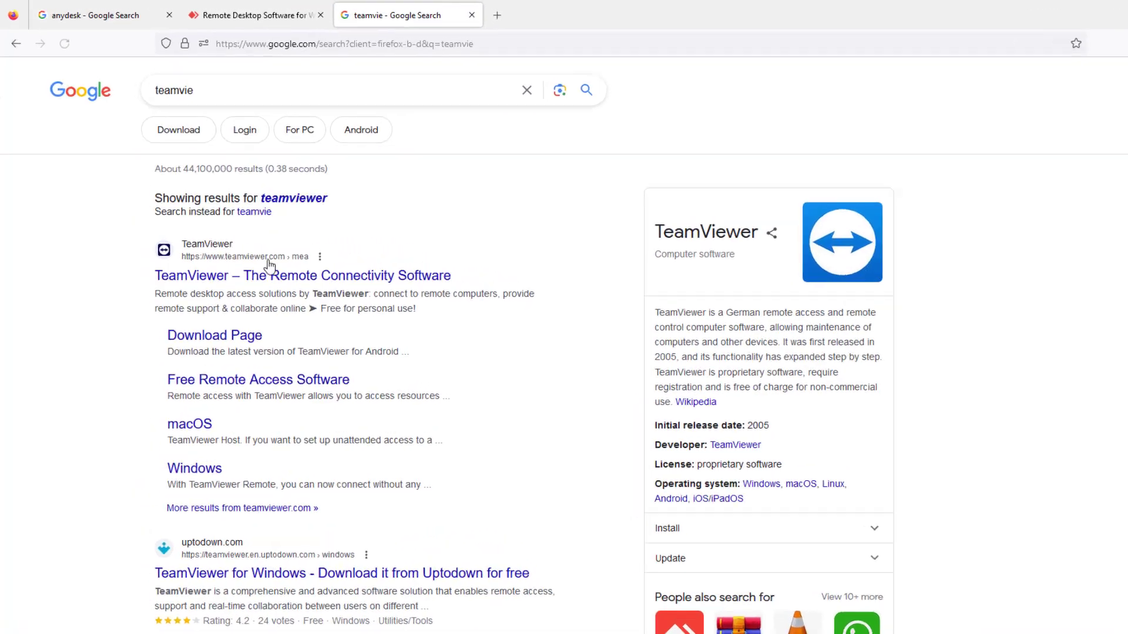